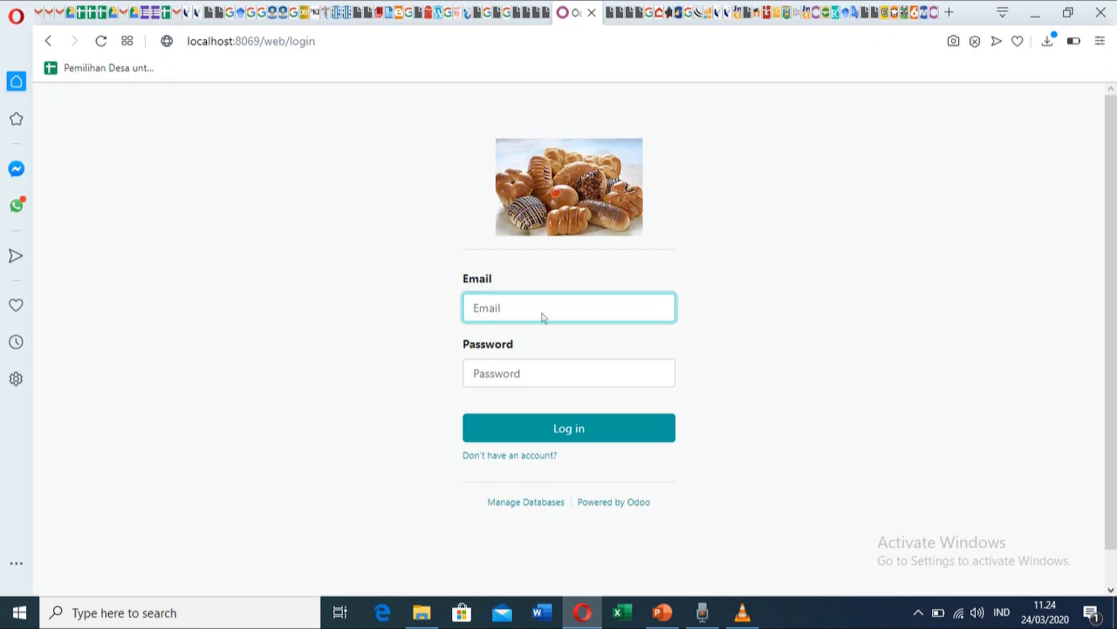
# Sign in to Odoo with the saved administrator e-mail and the account password.
pyautogui.click(541, 318)
pyautogui.click(546, 346)
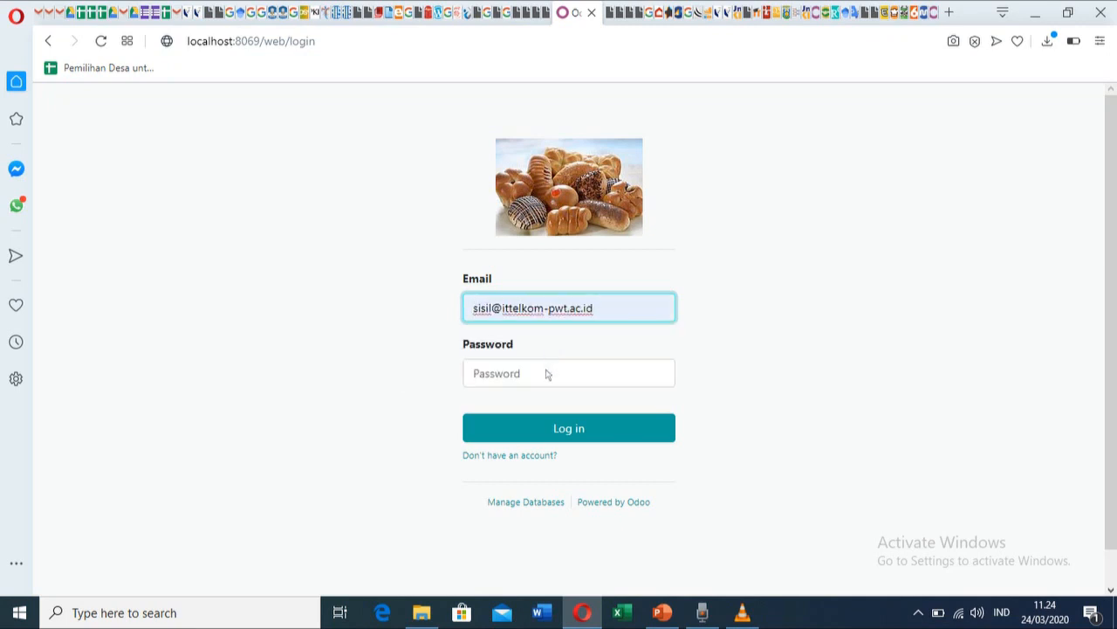
pyautogui.click(547, 374)
pyautogui.write('••')
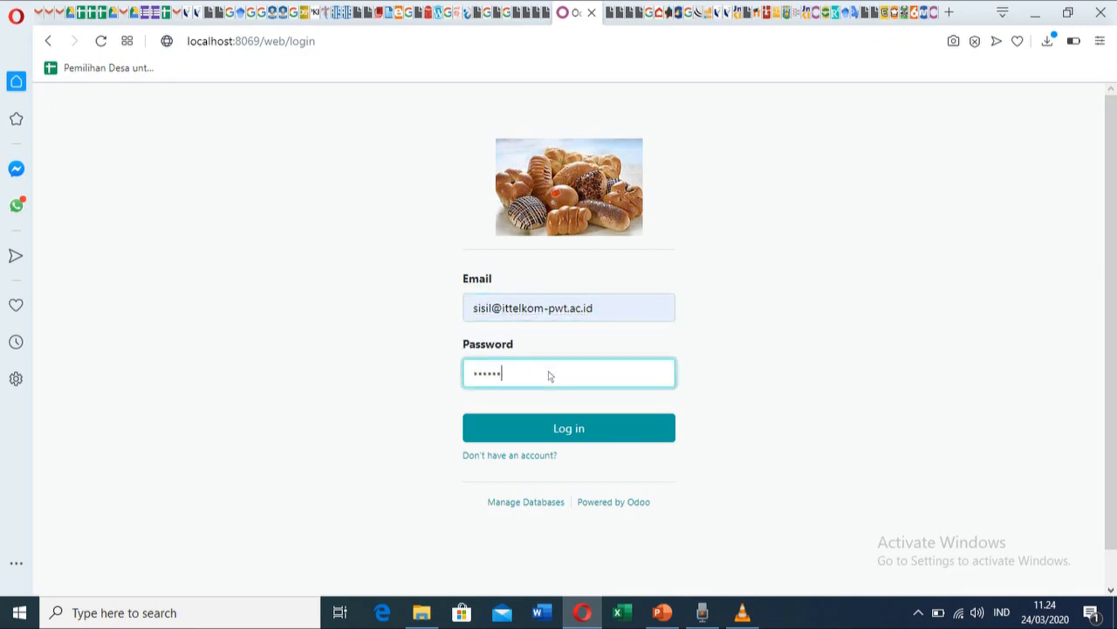
pyautogui.write('••••')
pyautogui.click(563, 428)
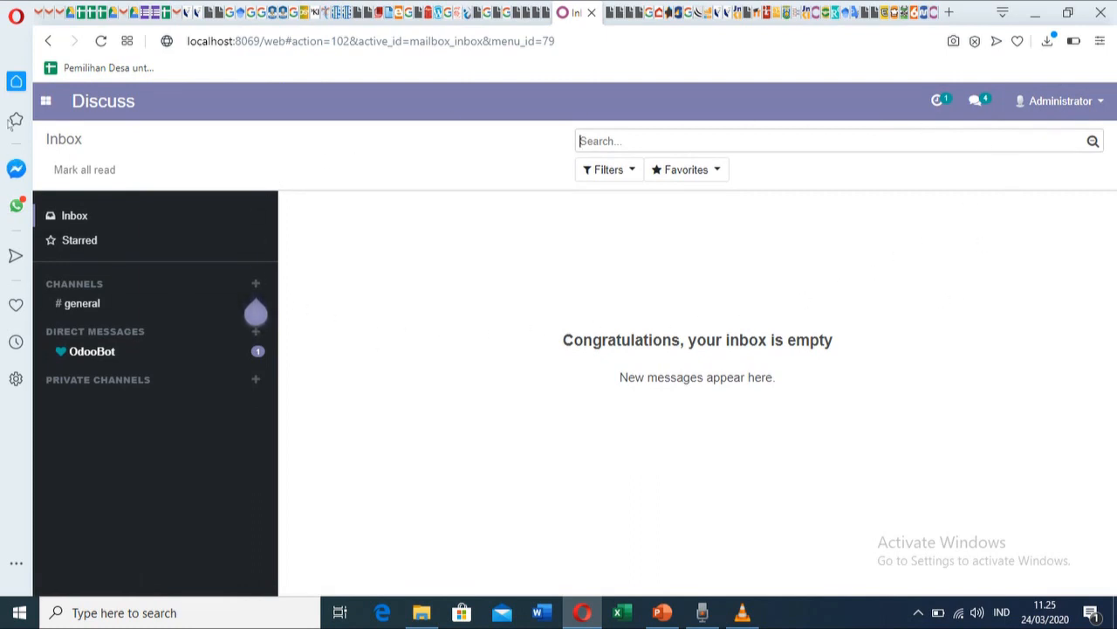
# Go to Settings and open the internal Users list through Manage access rights.
pyautogui.click(47, 102)
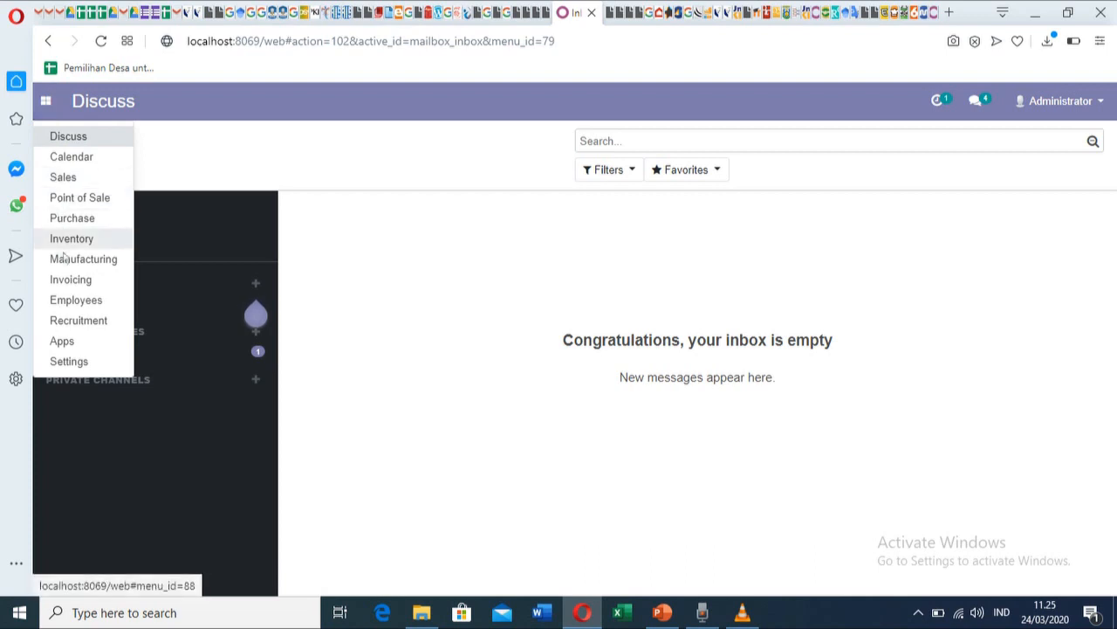
pyautogui.click(71, 359)
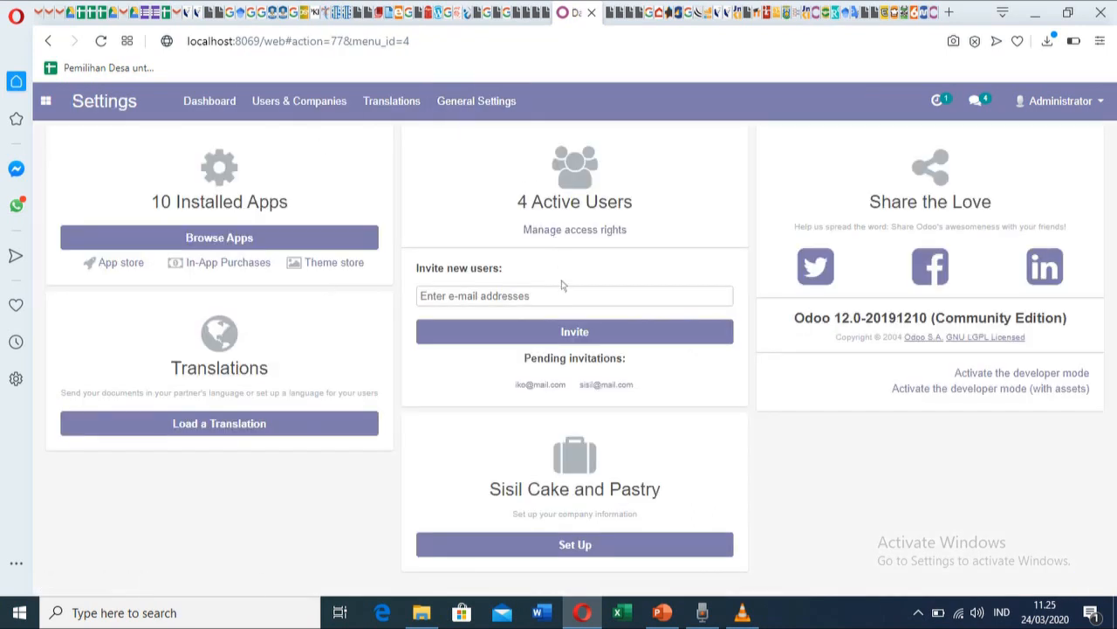
pyautogui.click(46, 103)
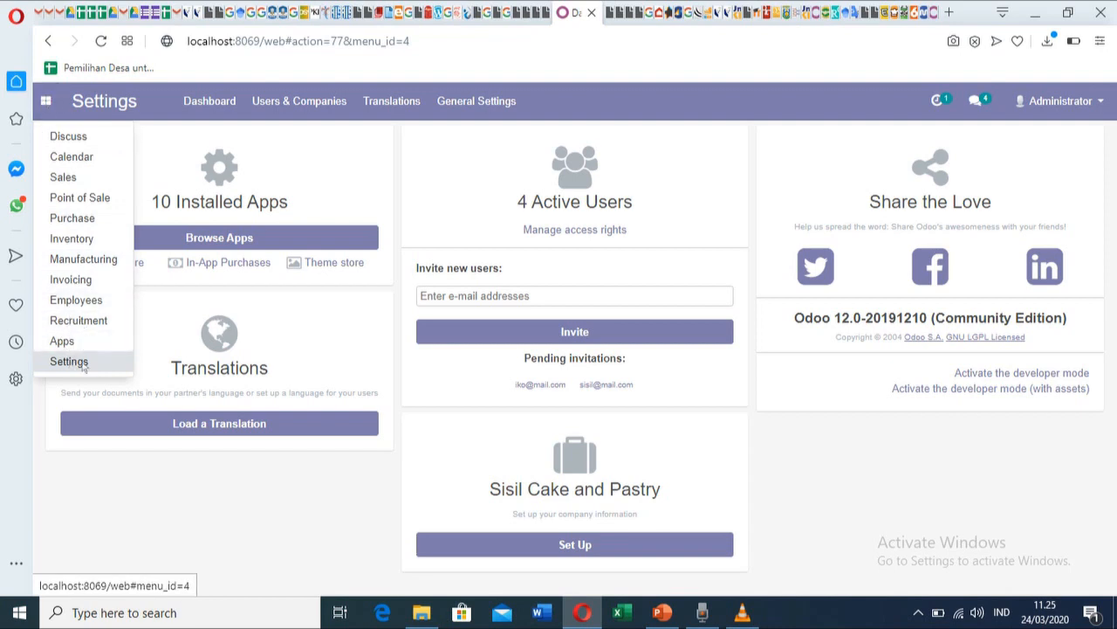
pyautogui.click(674, 198)
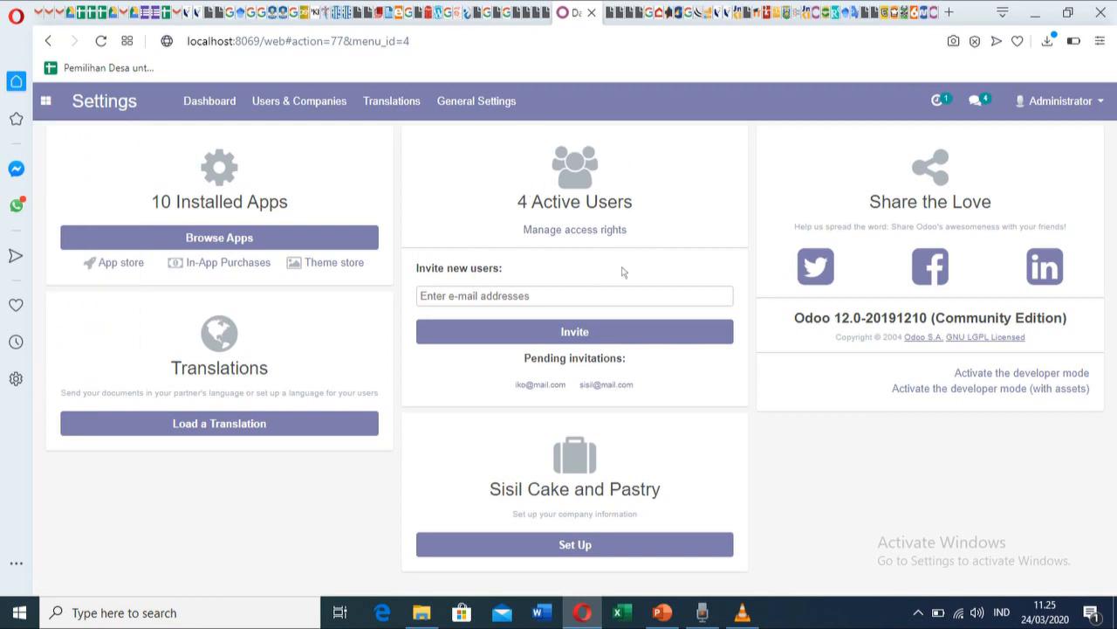
pyautogui.click(591, 236)
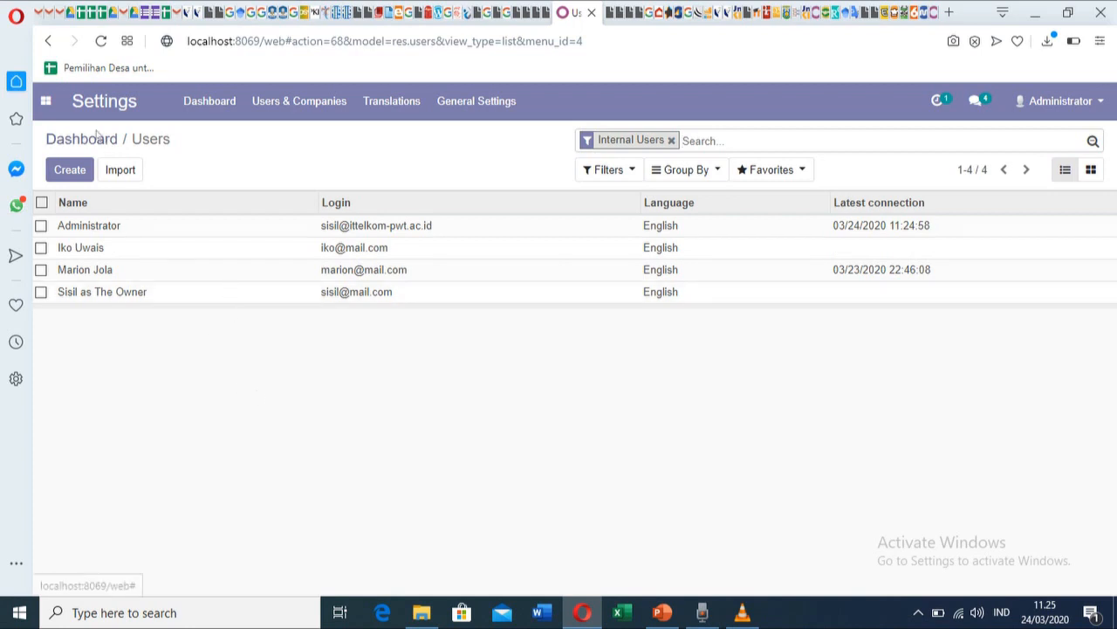
# Review the Employees app, then return to the Settings Users list and start a new user.
pyautogui.click(45, 101)
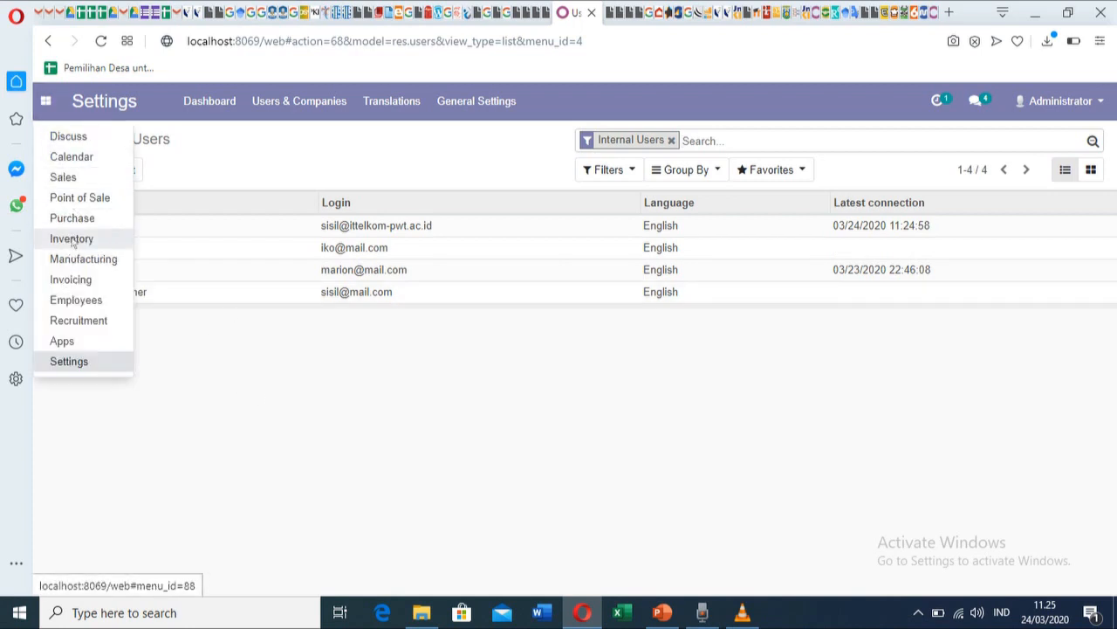
pyautogui.click(83, 303)
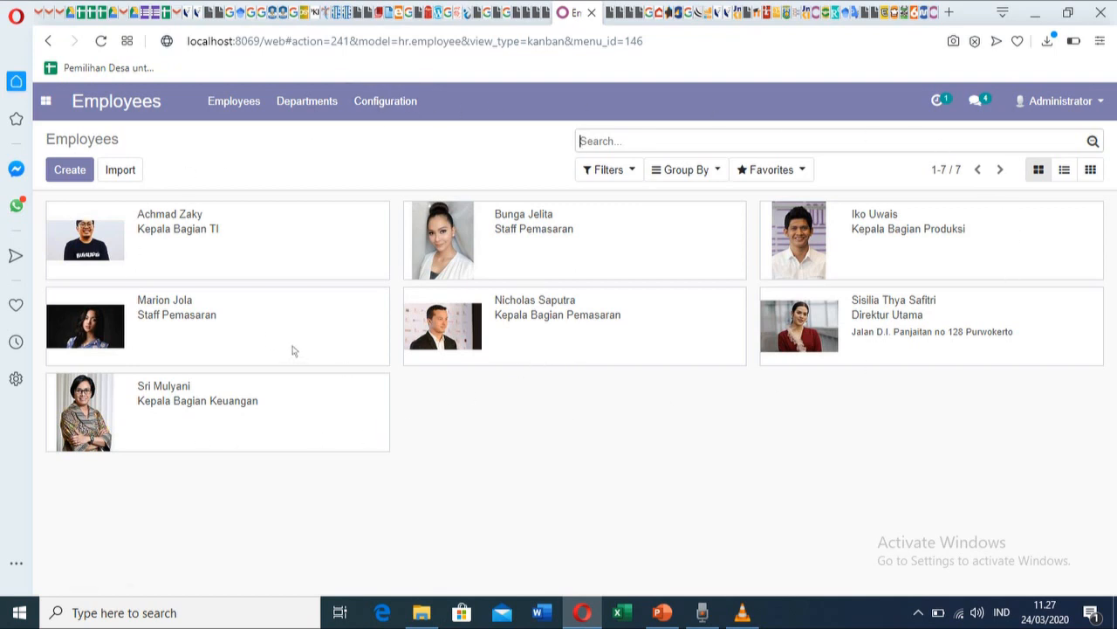
pyautogui.click(46, 102)
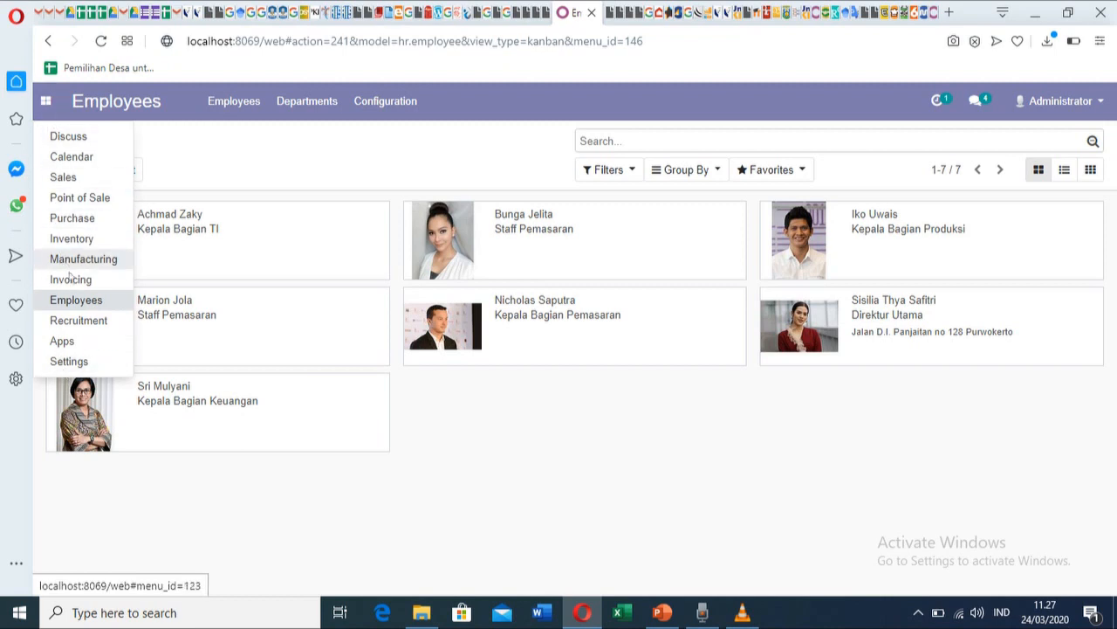
pyautogui.click(70, 362)
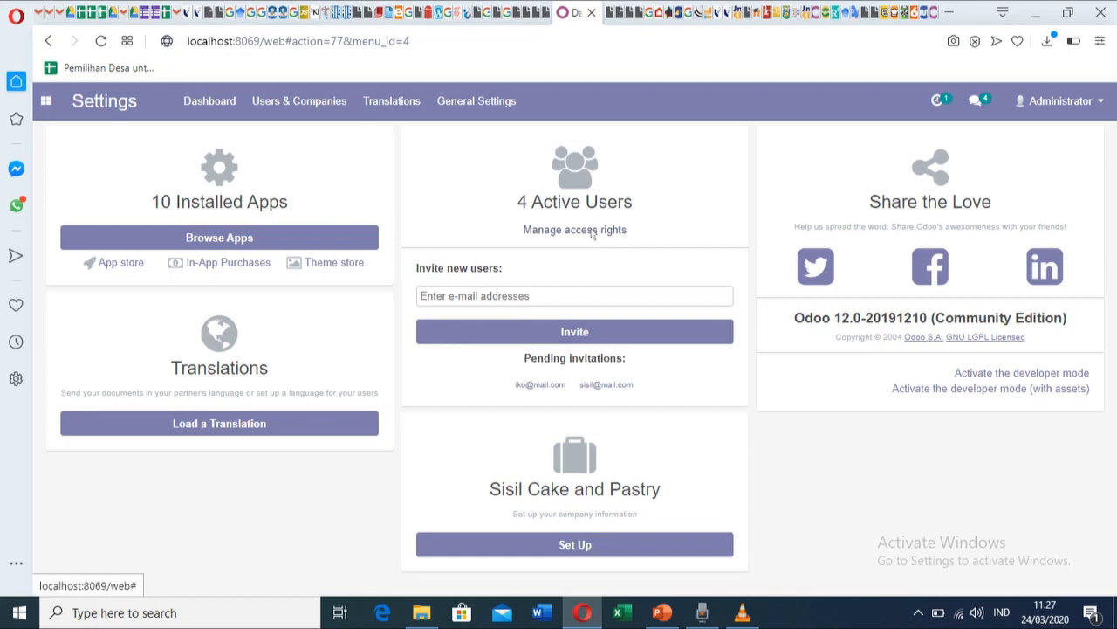
pyautogui.click(592, 231)
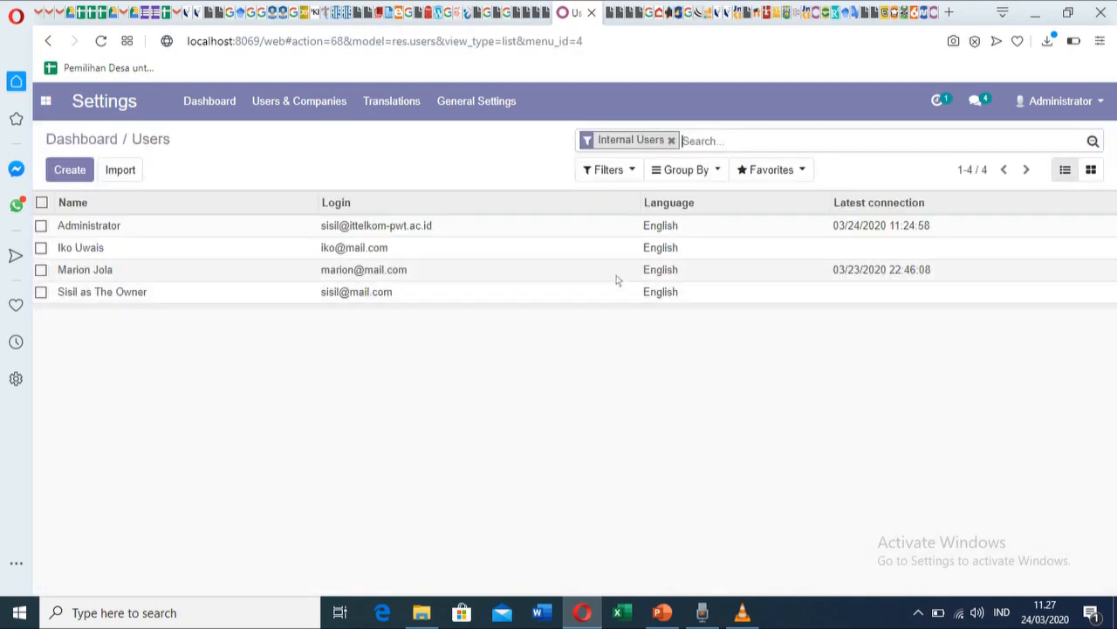
pyautogui.click(79, 170)
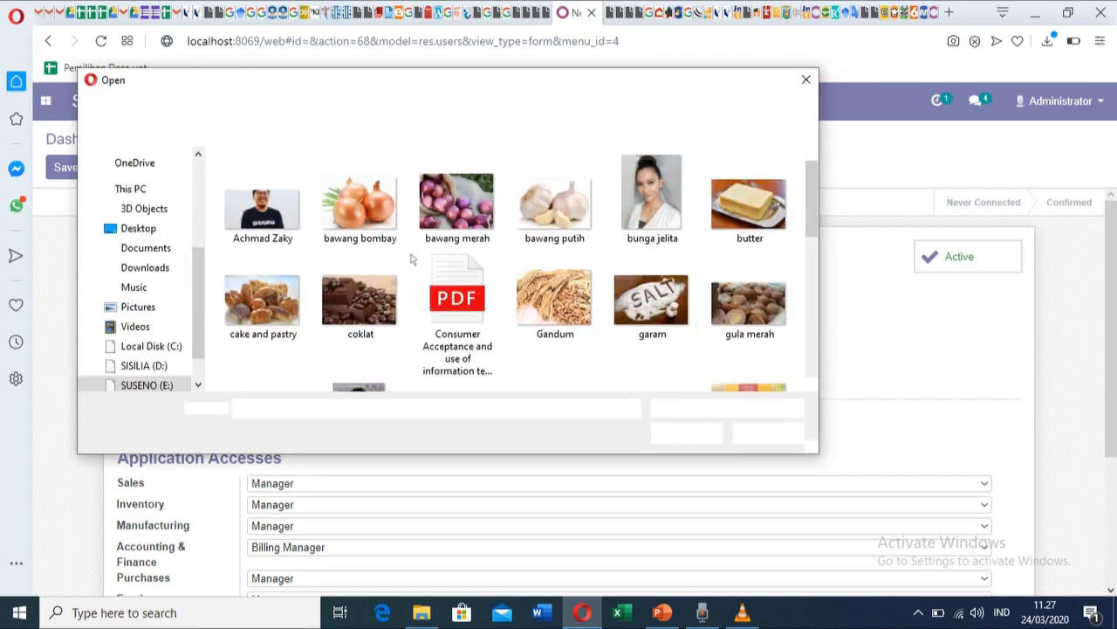
# Upload a photo file as the new user's avatar.
pyautogui.moveTo(813, 193); pyautogui.dragTo(813, 271)
pyautogui.click(653, 170)
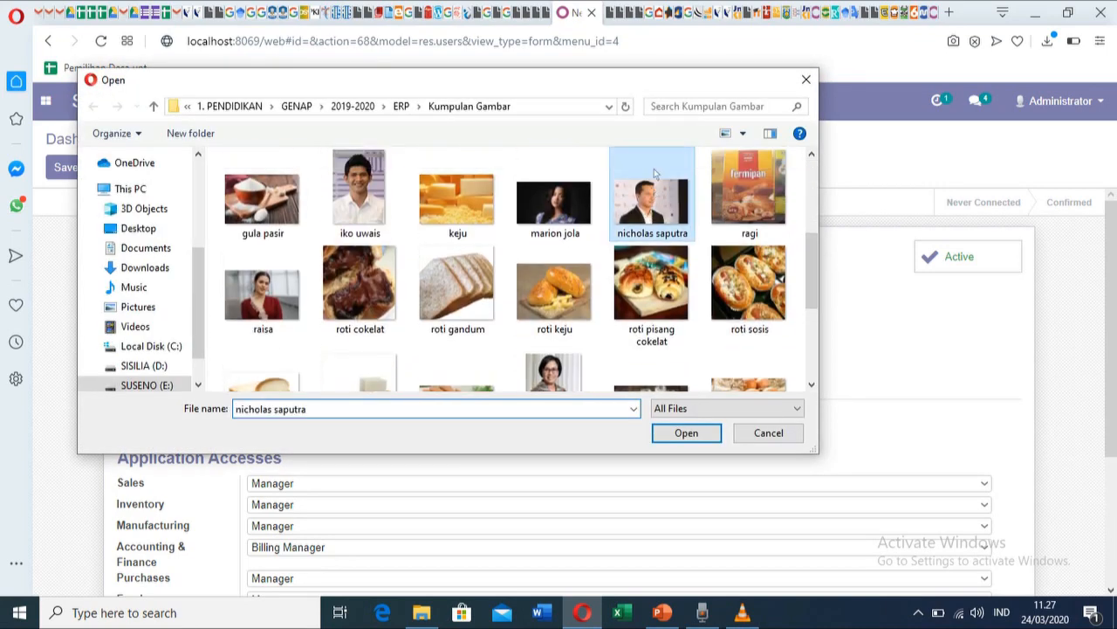
pyautogui.click(687, 433)
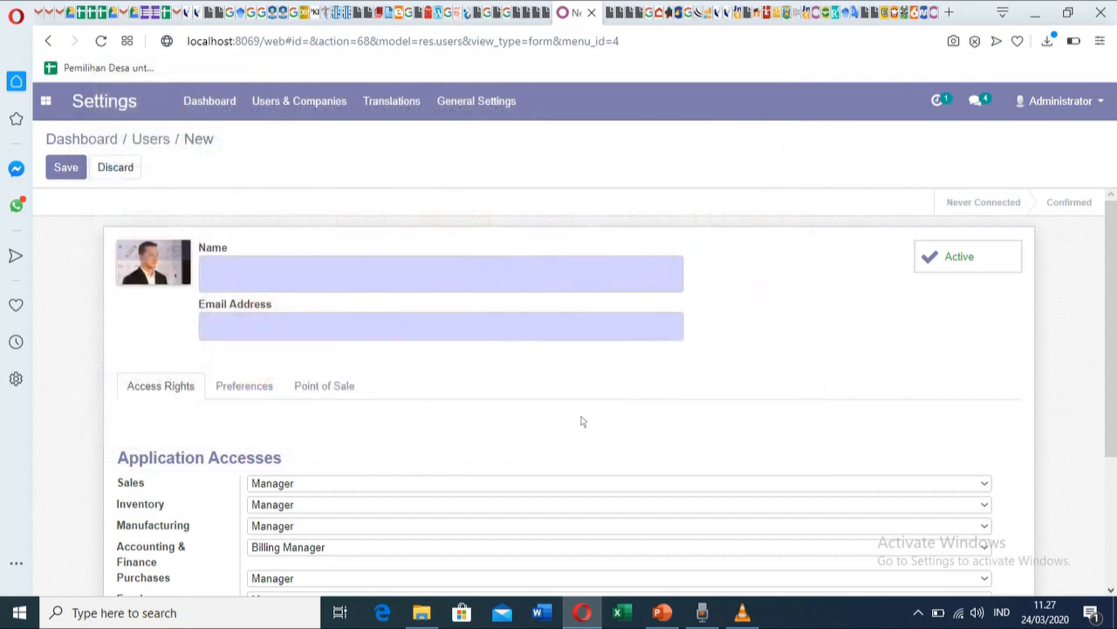
# Enter the new user's full name from the suggestion and their e-mail address.
pyautogui.click(259, 273)
pyautogui.write('N')
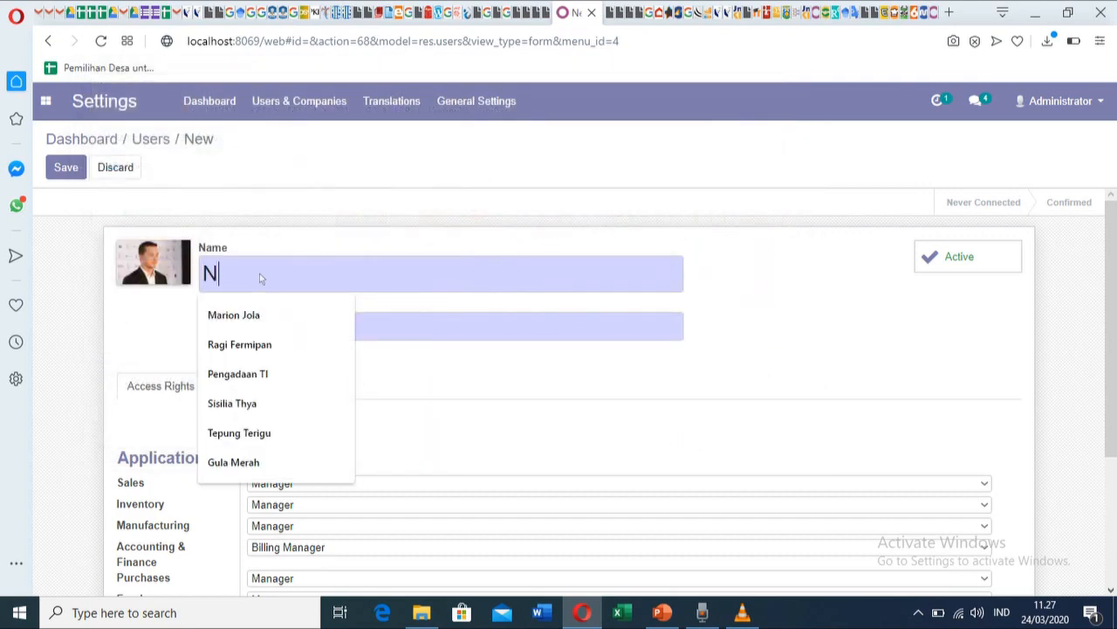
pyautogui.write('icholas')
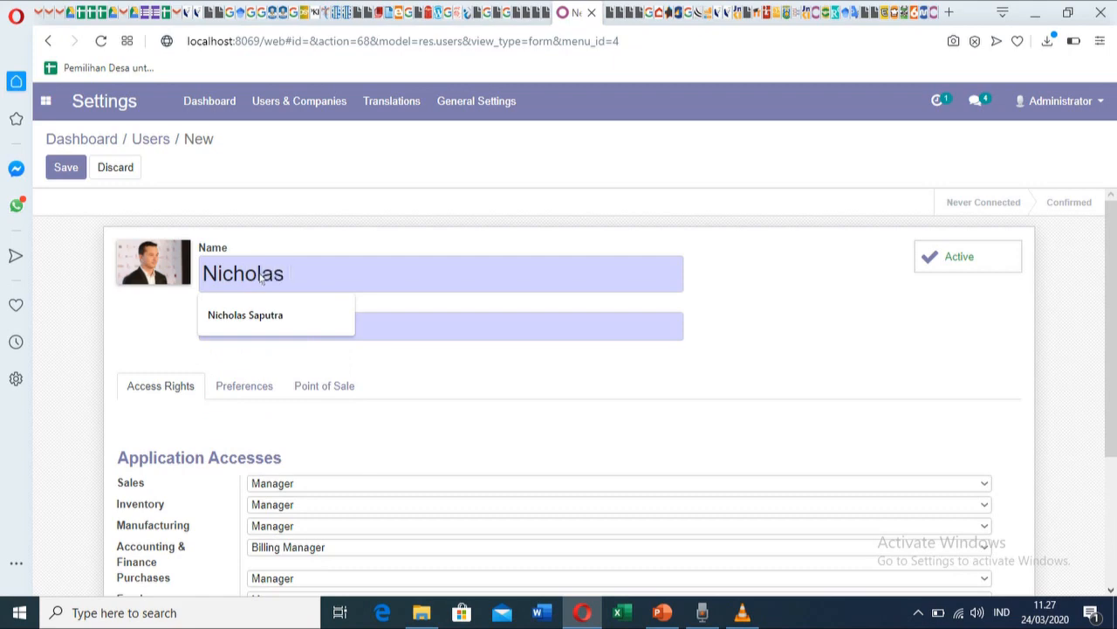
pyautogui.press('Down')
pyautogui.press('Tab')
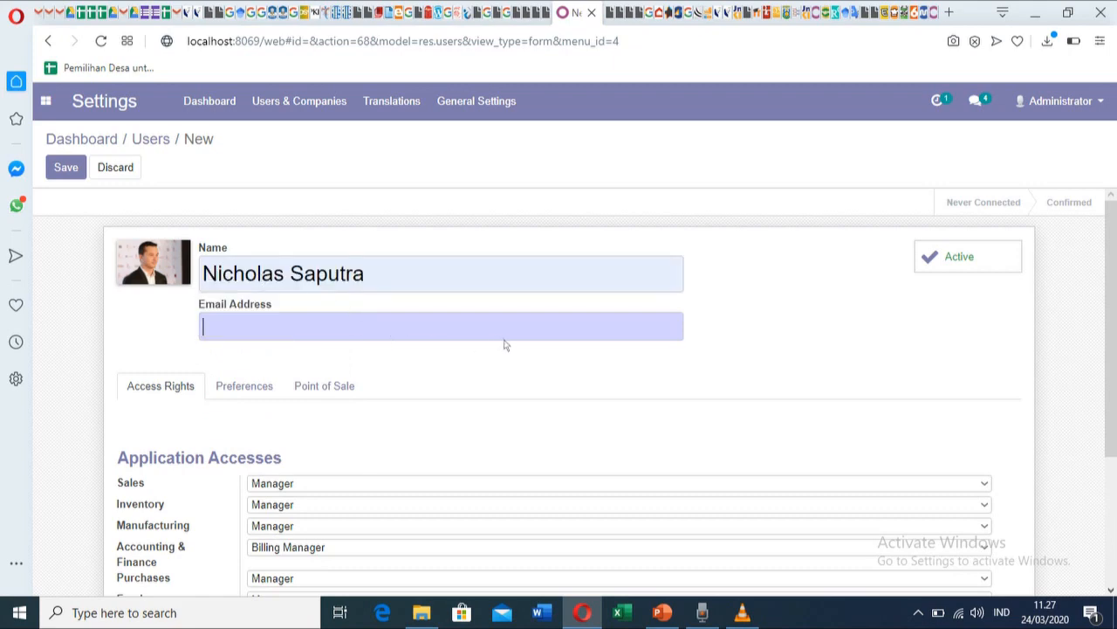
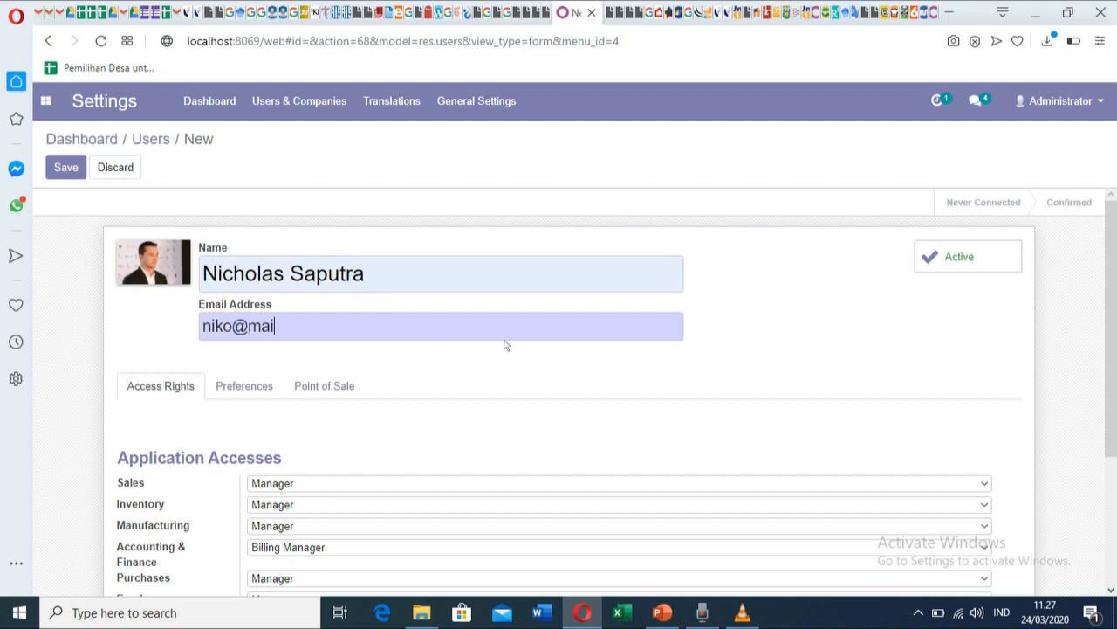
pyautogui.scroll(-1, 773, 273)
pyautogui.scroll(1, 914, 242)
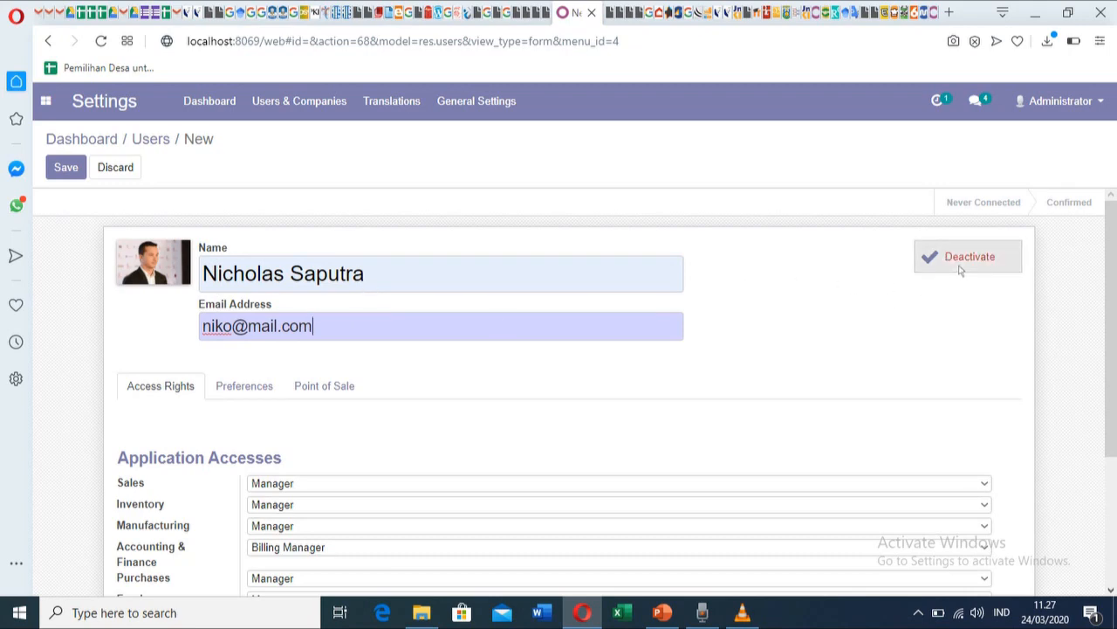
# Set Inventory and Manufacturing access to User level.
pyautogui.scroll(-2, 767, 336)
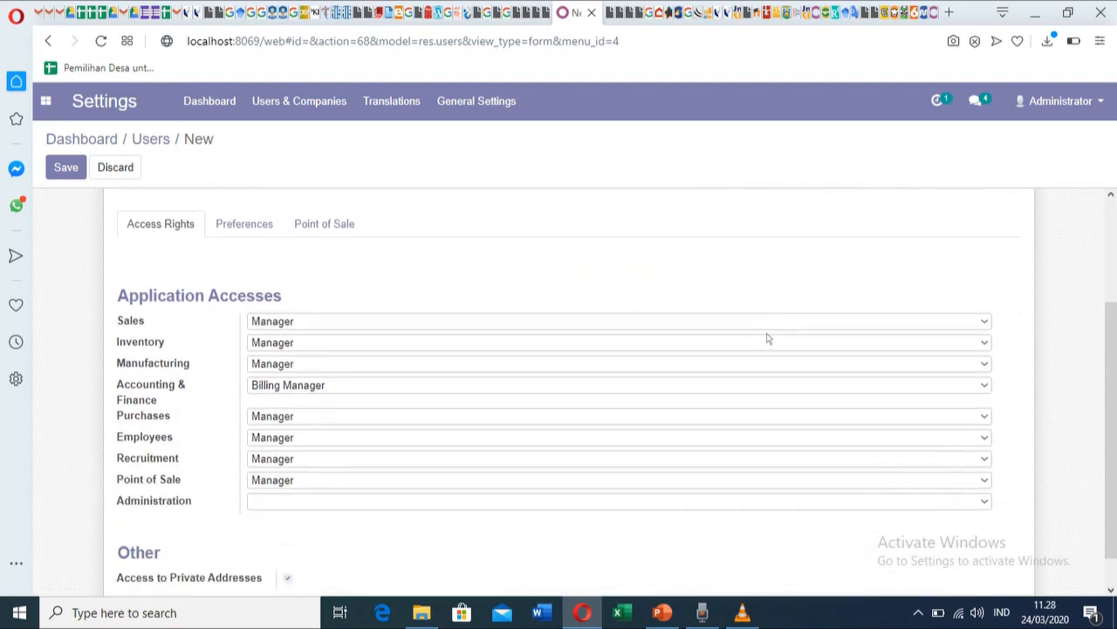
pyautogui.scroll(1, 767, 338)
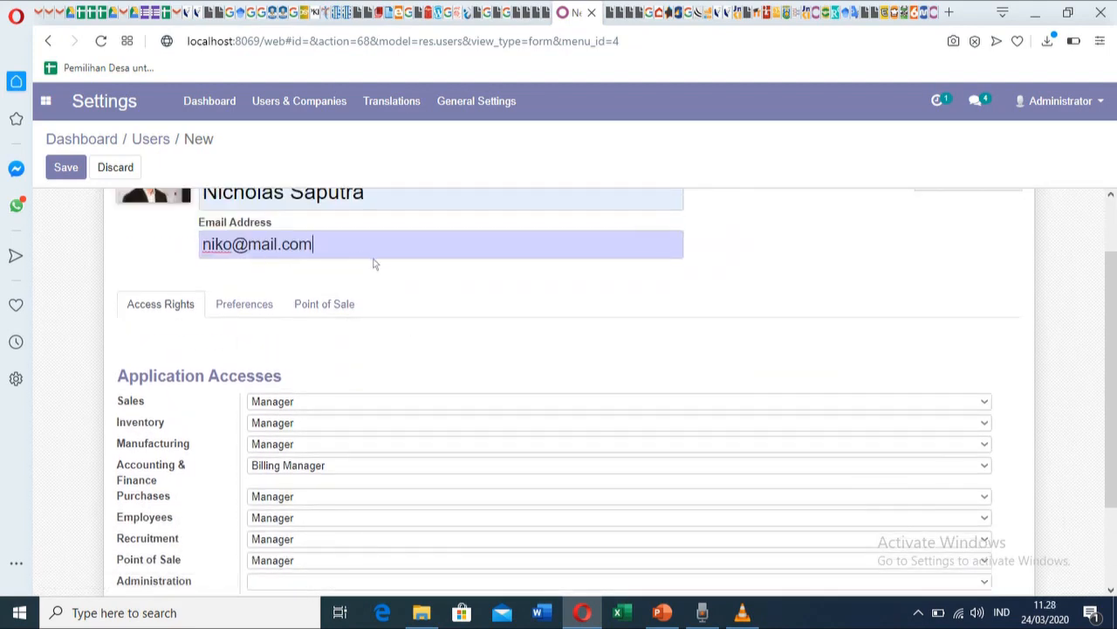
pyautogui.scroll(-1, 494, 319)
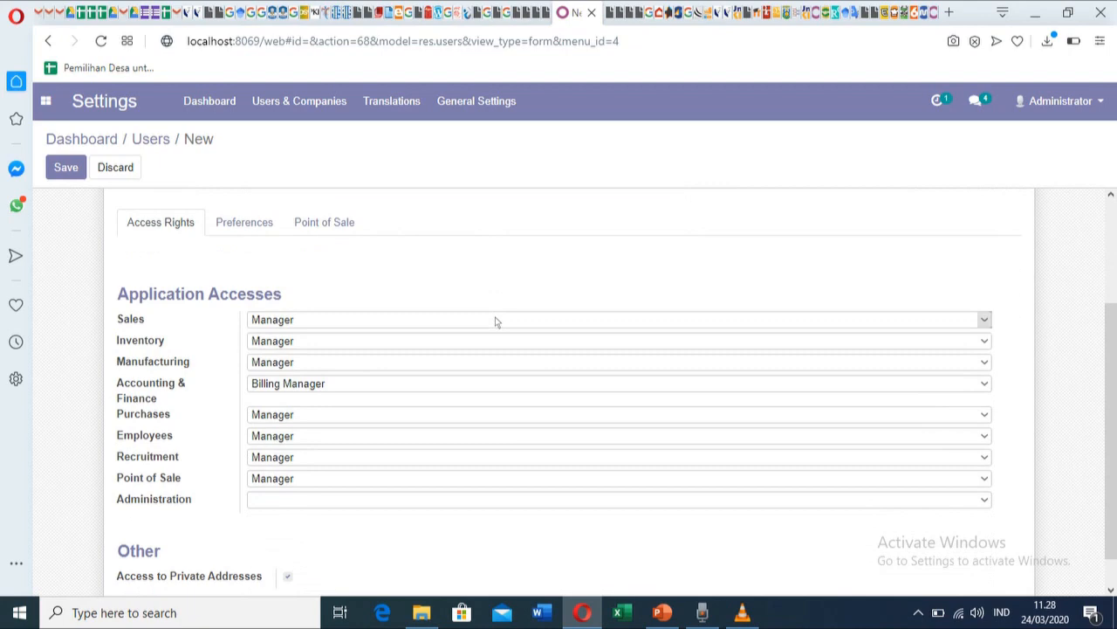
pyautogui.scroll(-1, 495, 322)
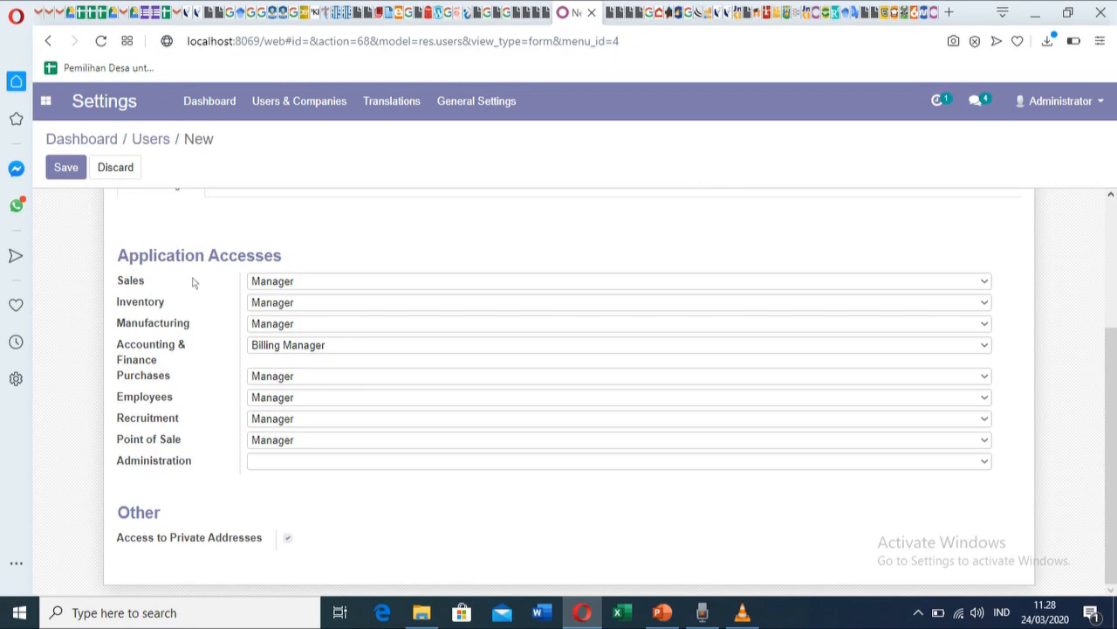
pyautogui.click(299, 303)
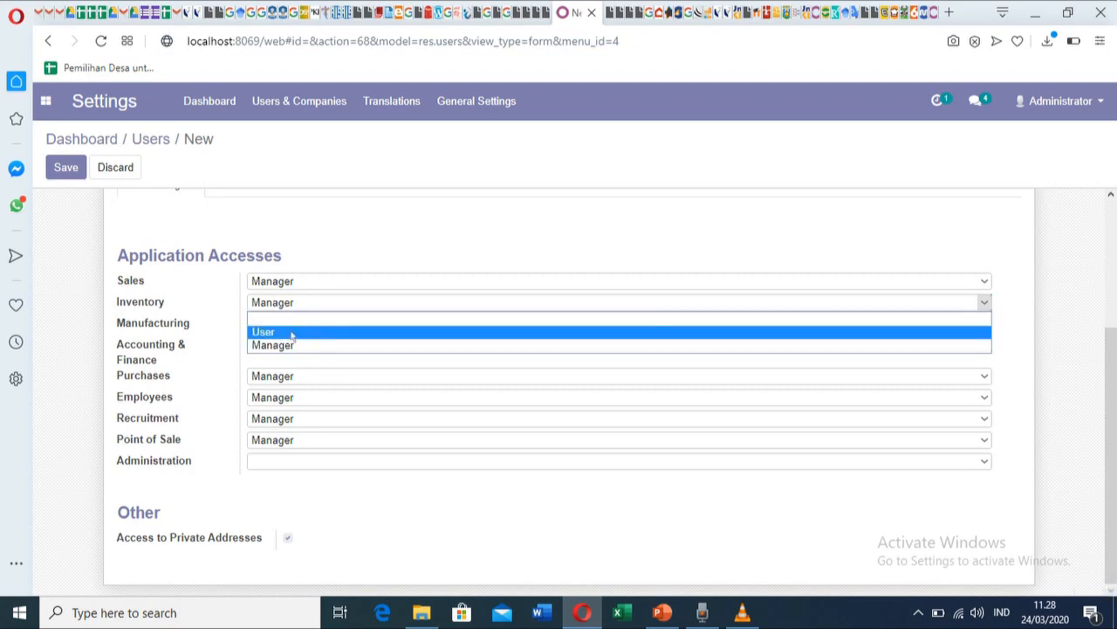
pyautogui.click(292, 332)
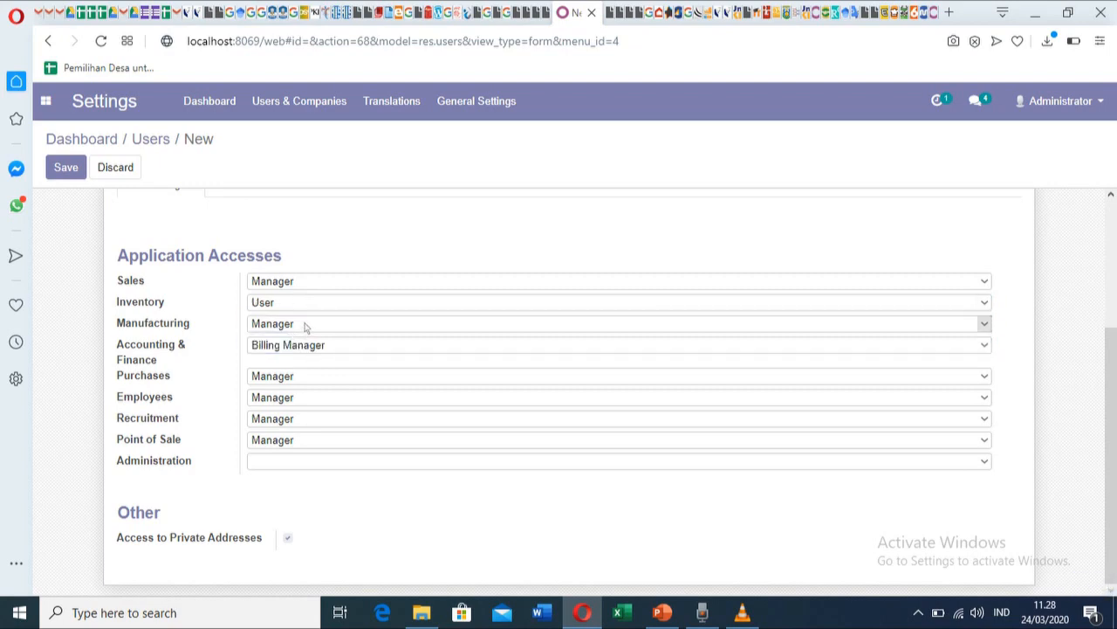
pyautogui.click(306, 325)
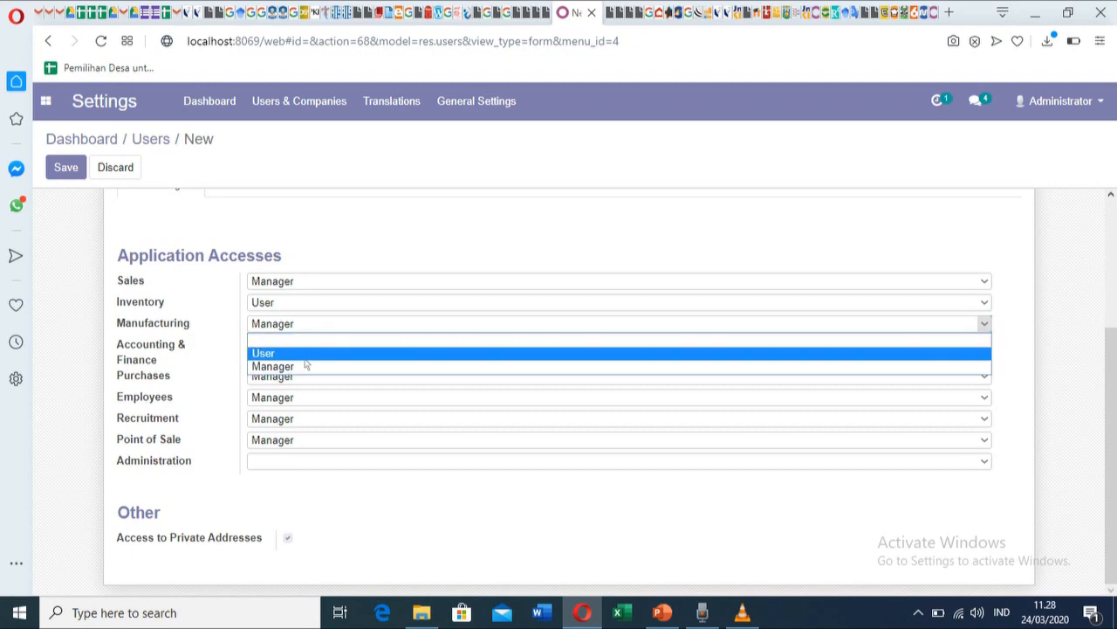
pyautogui.click(306, 358)
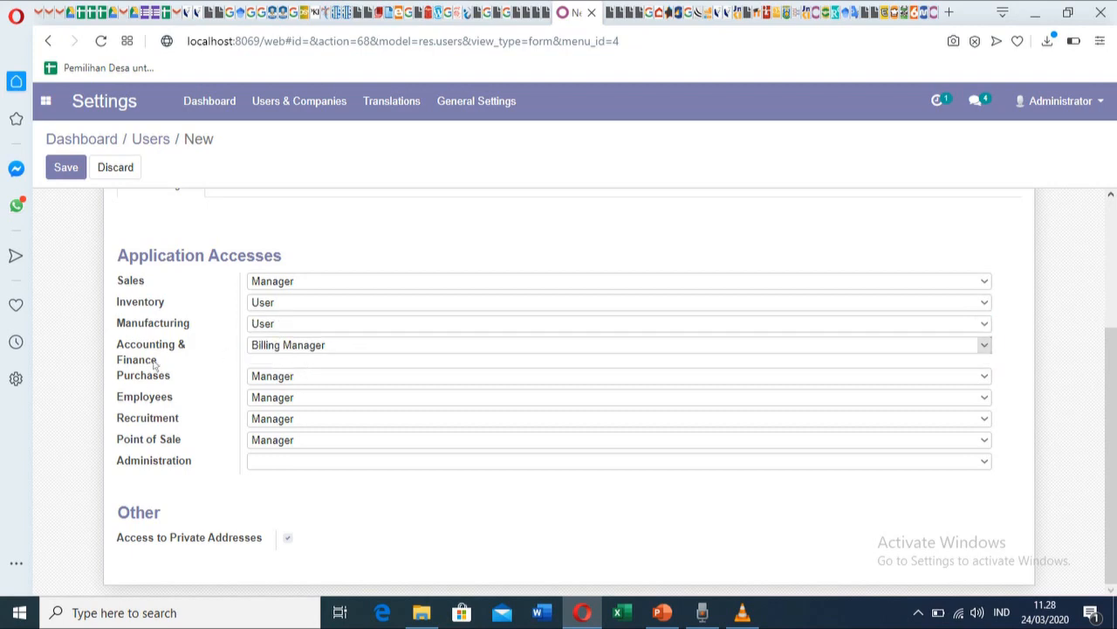
# Clear Accounting & Finance, Employees and Recruitment access, keeping Purchases at Manager.
pyautogui.click(369, 347)
pyautogui.click(357, 362)
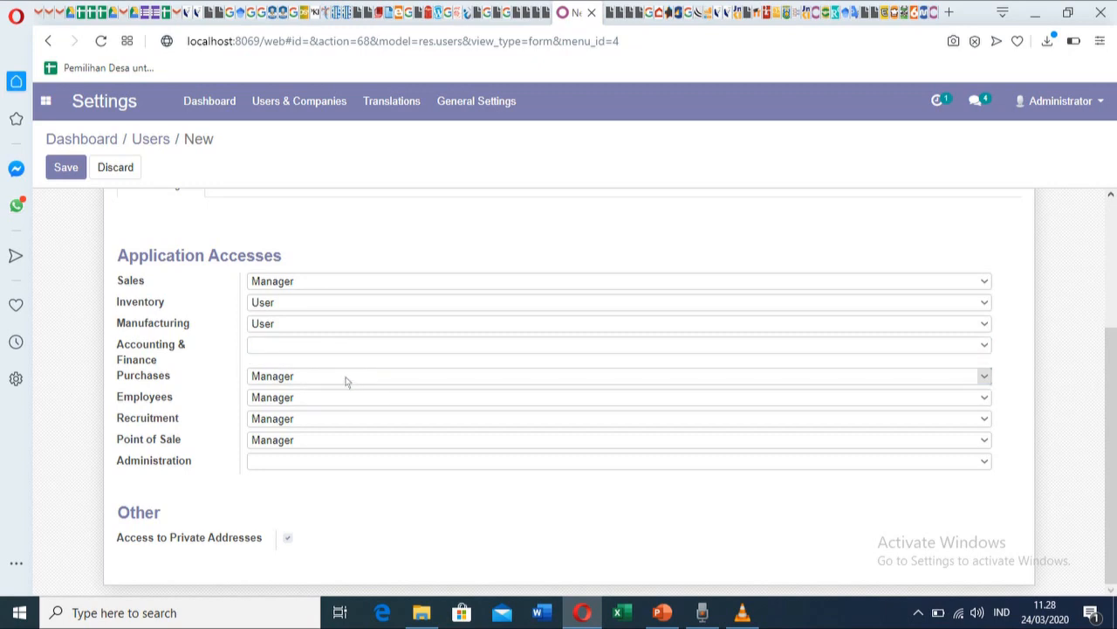
pyautogui.click(345, 380)
pyautogui.click(304, 418)
pyautogui.click(316, 401)
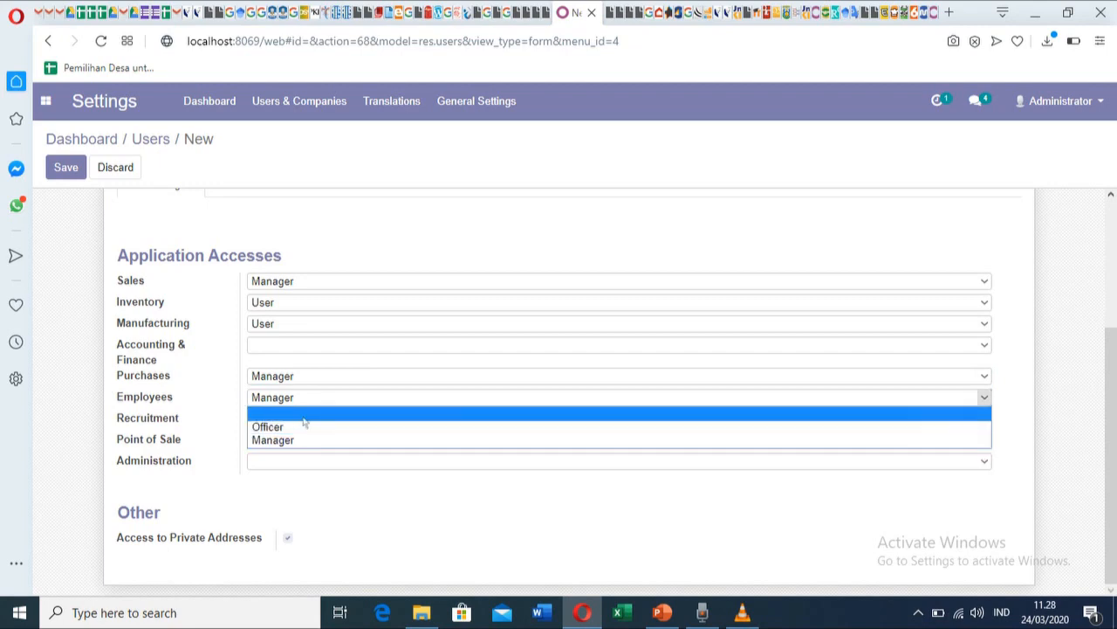
pyautogui.click(304, 417)
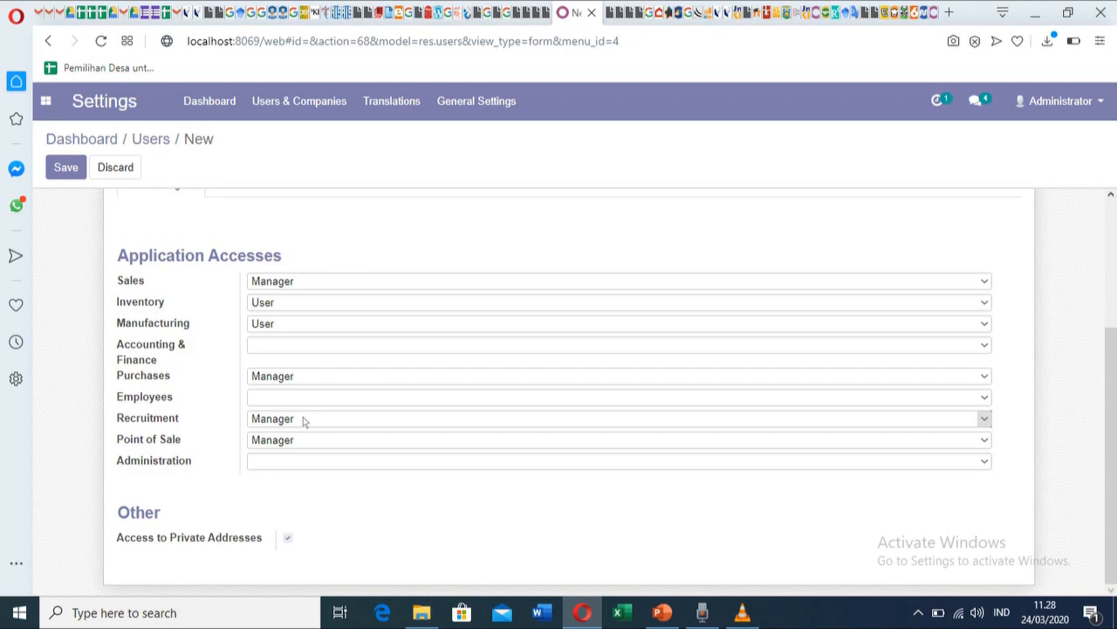
pyautogui.click(304, 420)
pyautogui.click(302, 436)
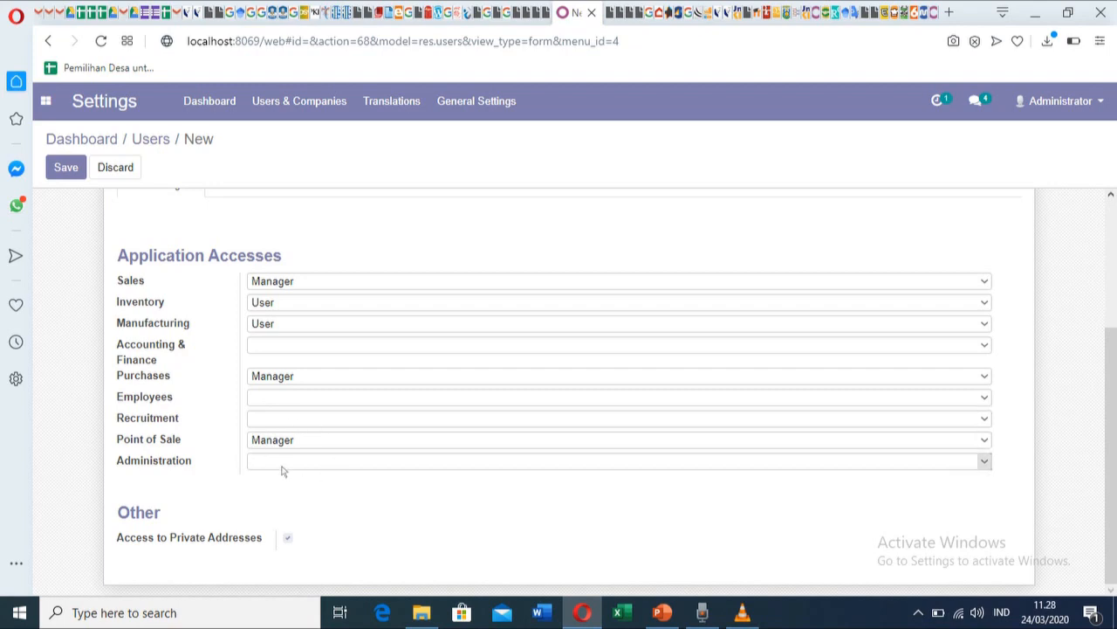
# Give the user Administration Settings rights and view their preferences.
pyautogui.click(361, 466)
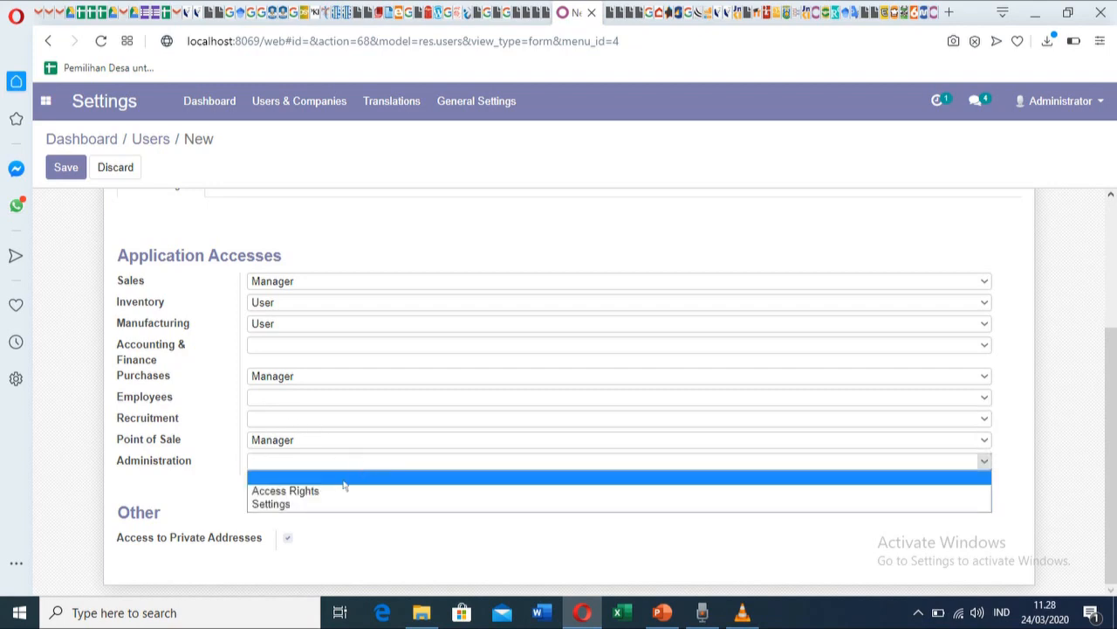
pyautogui.click(304, 504)
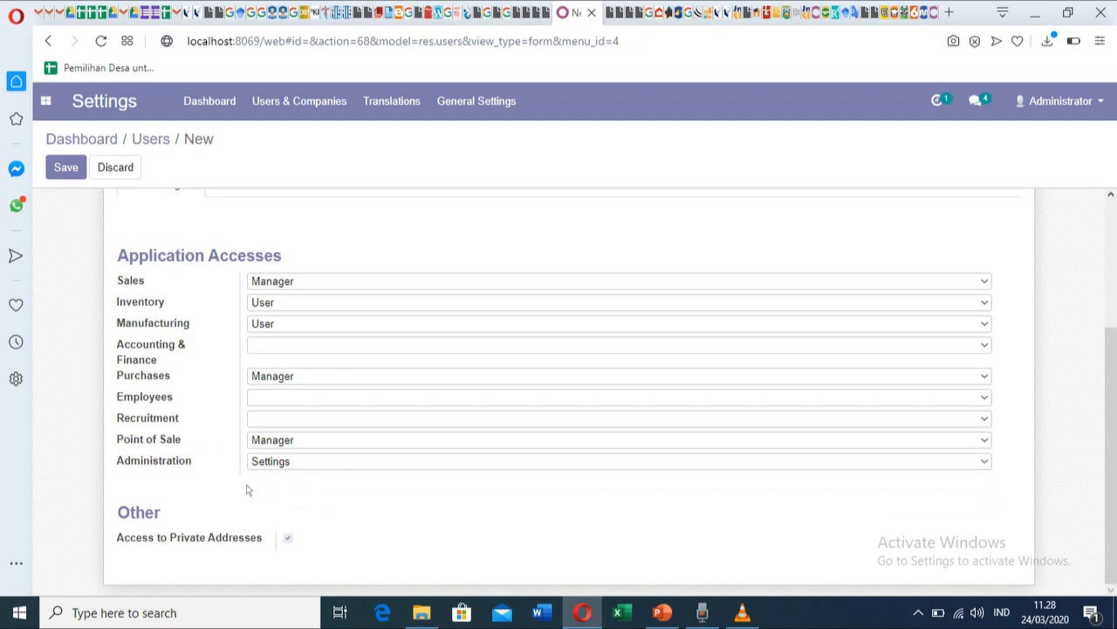
pyautogui.scroll(3, 503, 454)
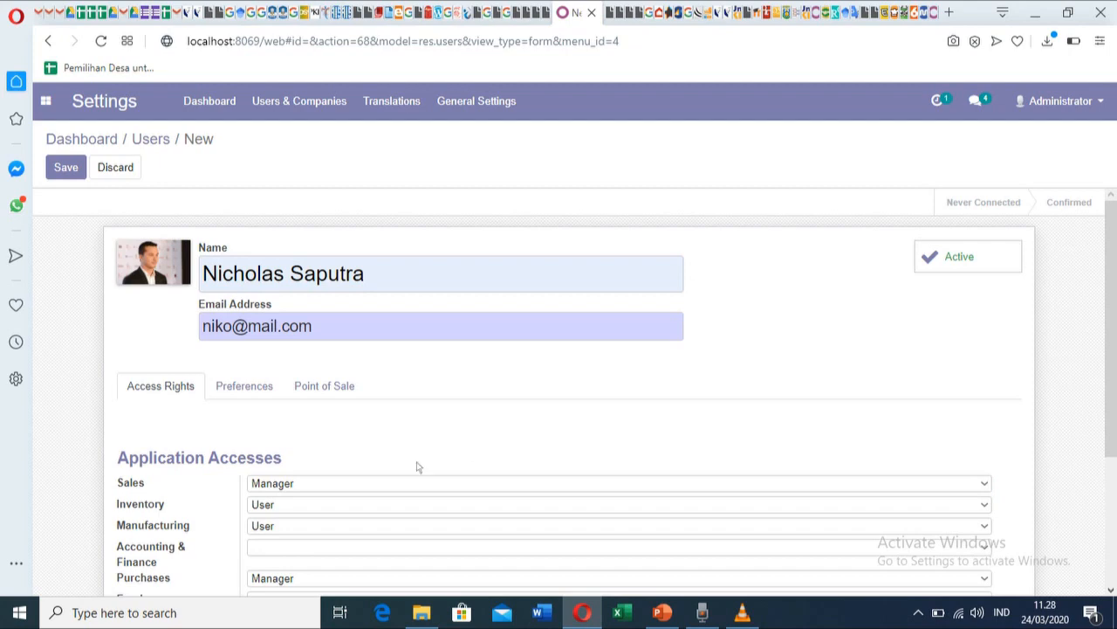
pyautogui.click(244, 386)
# Set the user's language to Indonesian / Bahasa Indonesia.
pyautogui.scroll(-2, 494, 452)
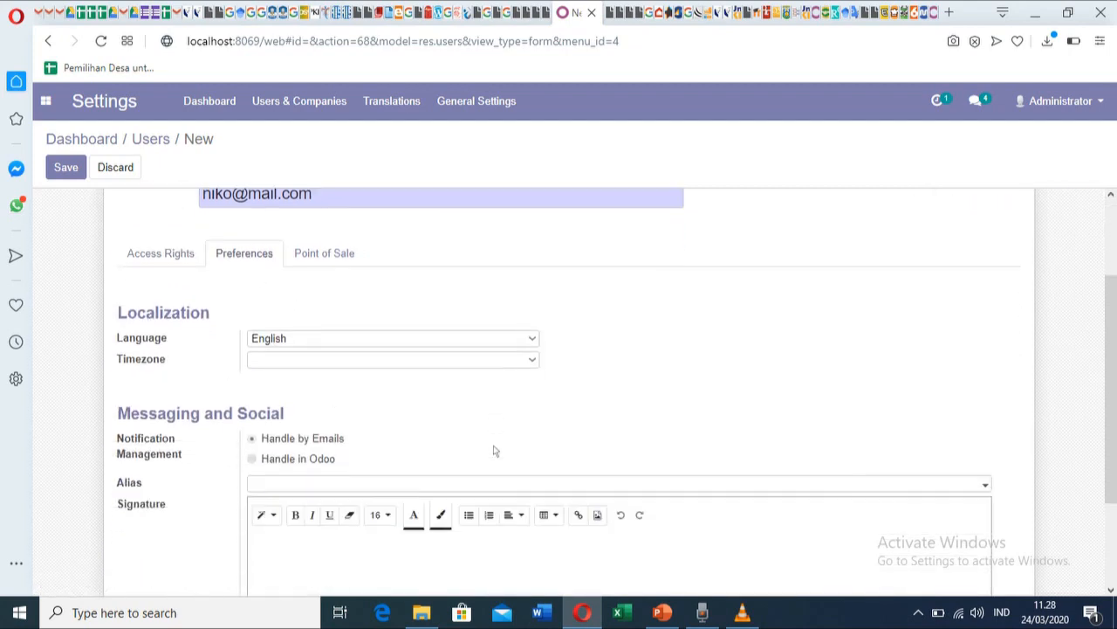
pyautogui.click(478, 311)
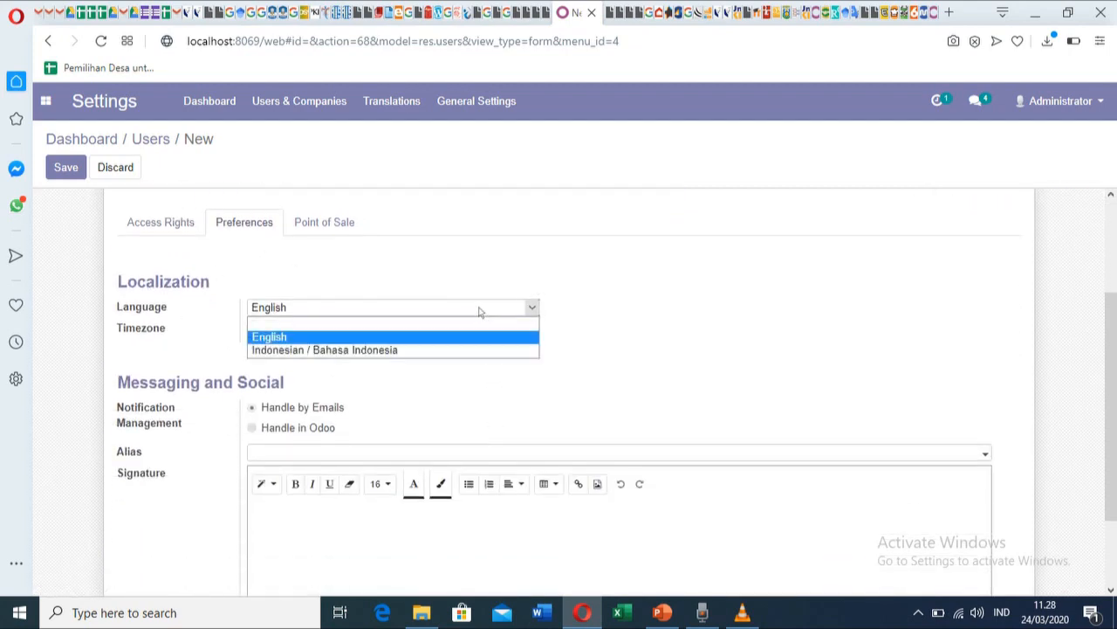
pyautogui.click(436, 351)
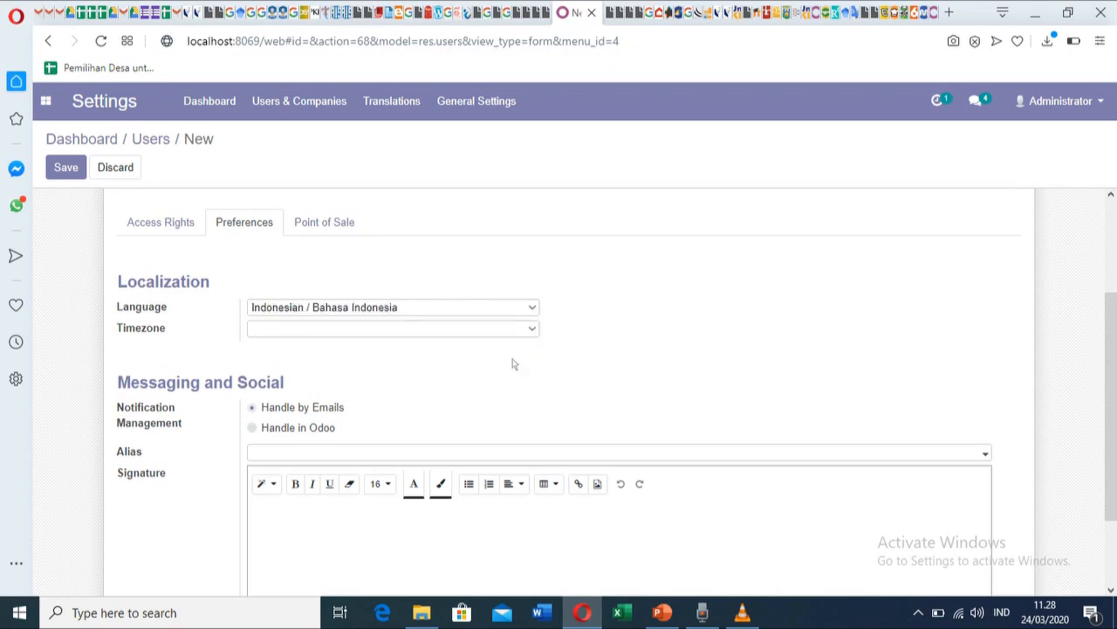
pyautogui.scroll(1, 327, 297)
# Enter a Point of Sale barcode and security PIN, then save the user.
pyautogui.click(332, 306)
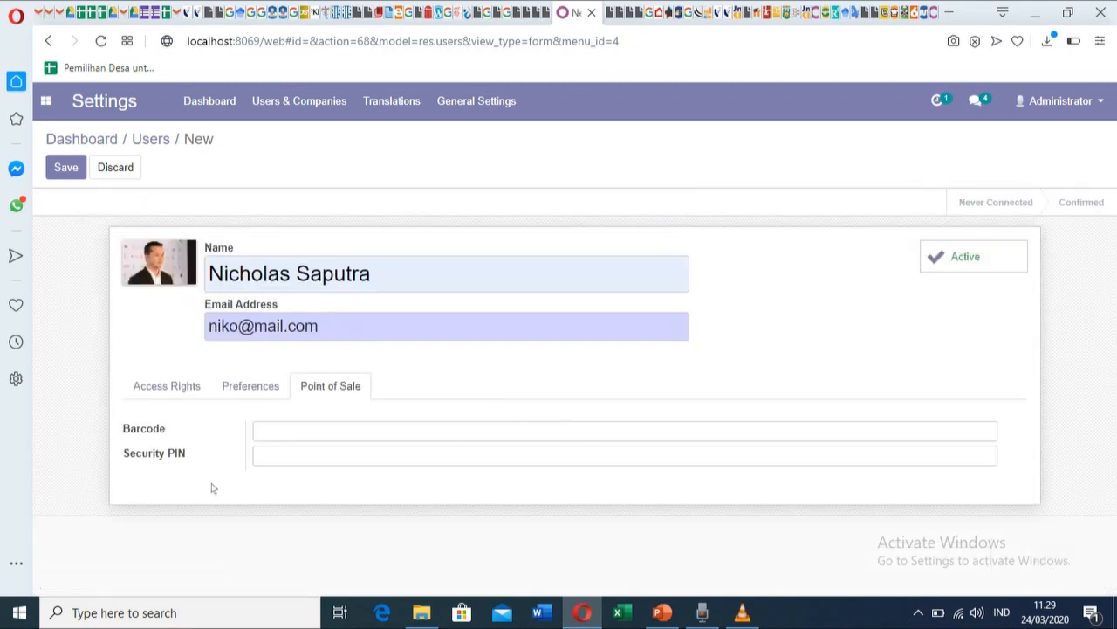
pyautogui.click(290, 437)
pyautogui.write('987654321')
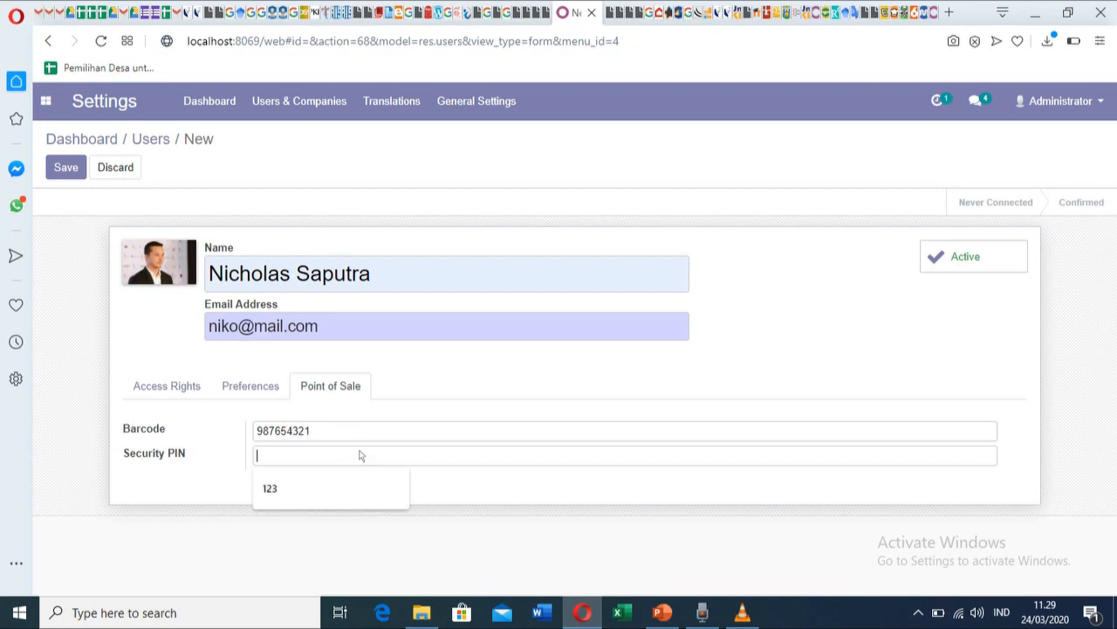
pyautogui.click(374, 448)
pyautogui.write('123456')
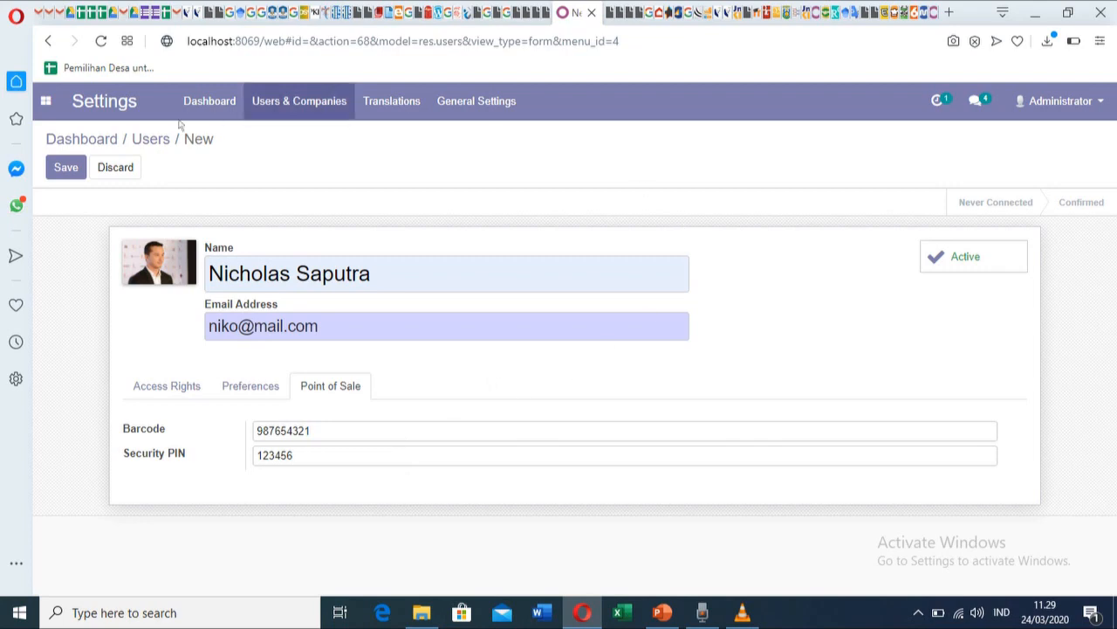
pyautogui.click(68, 168)
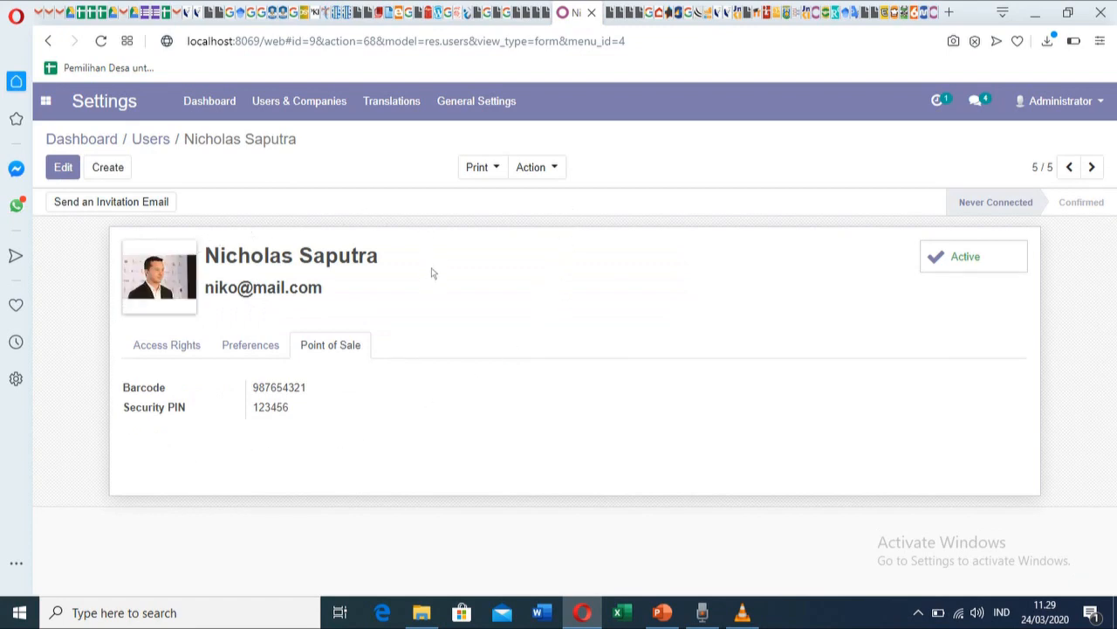
pyautogui.click(124, 206)
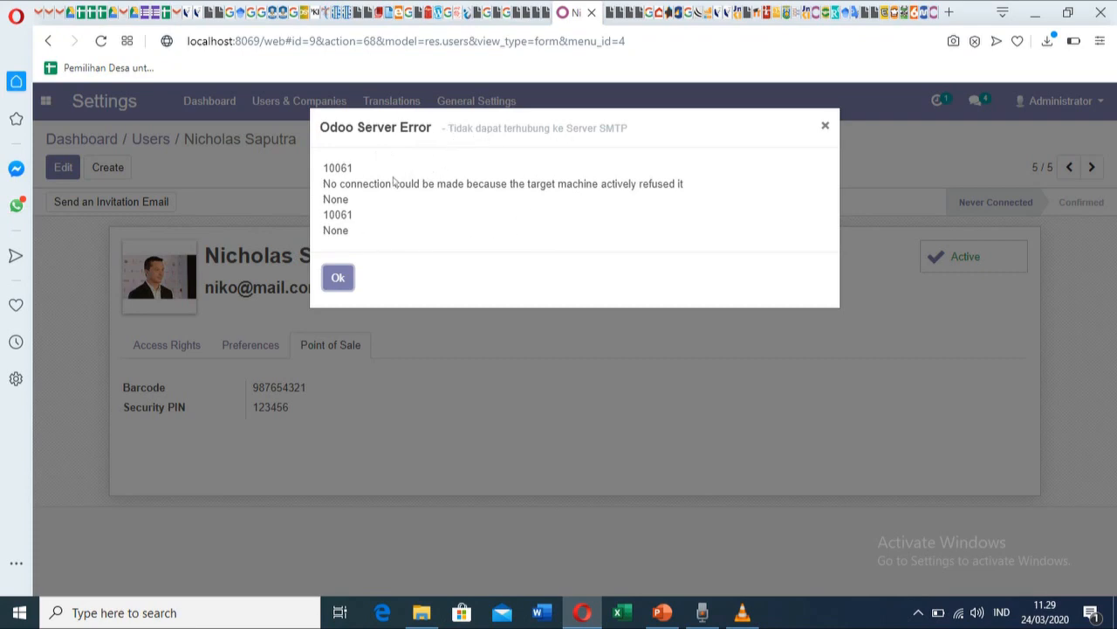
pyautogui.click(340, 278)
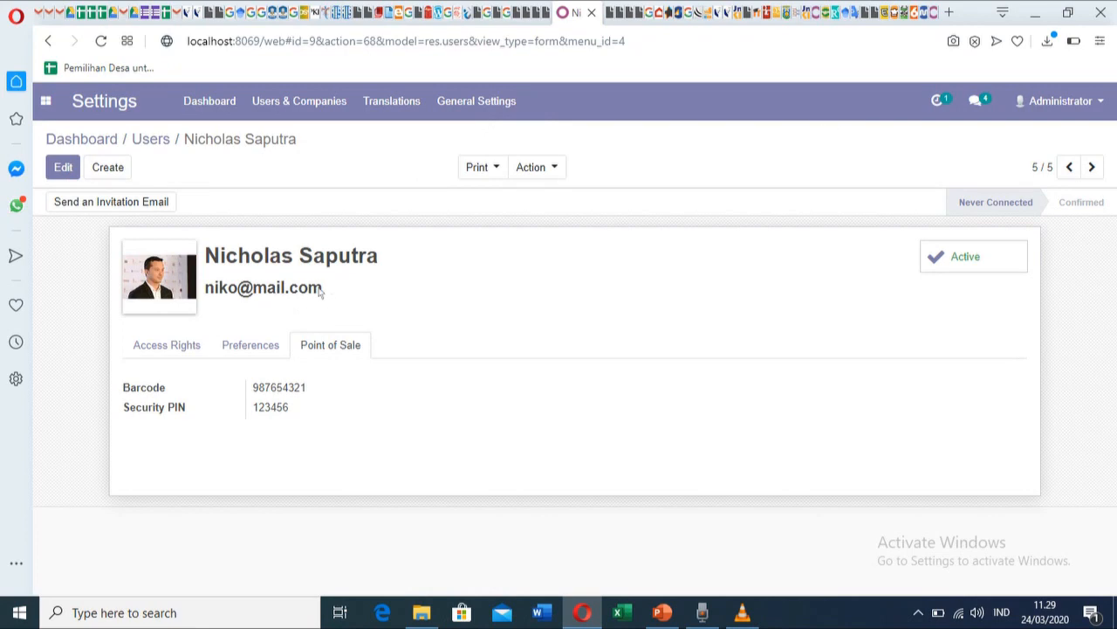
pyautogui.click(559, 173)
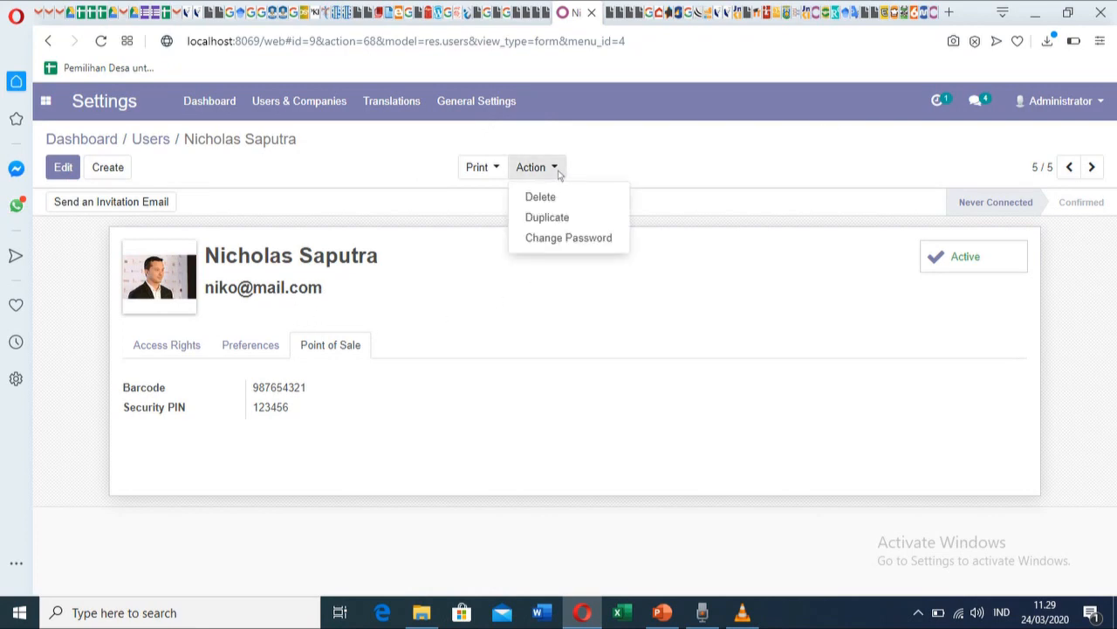
# Set a new login password for the user via Action > Change Password.
pyautogui.click(569, 239)
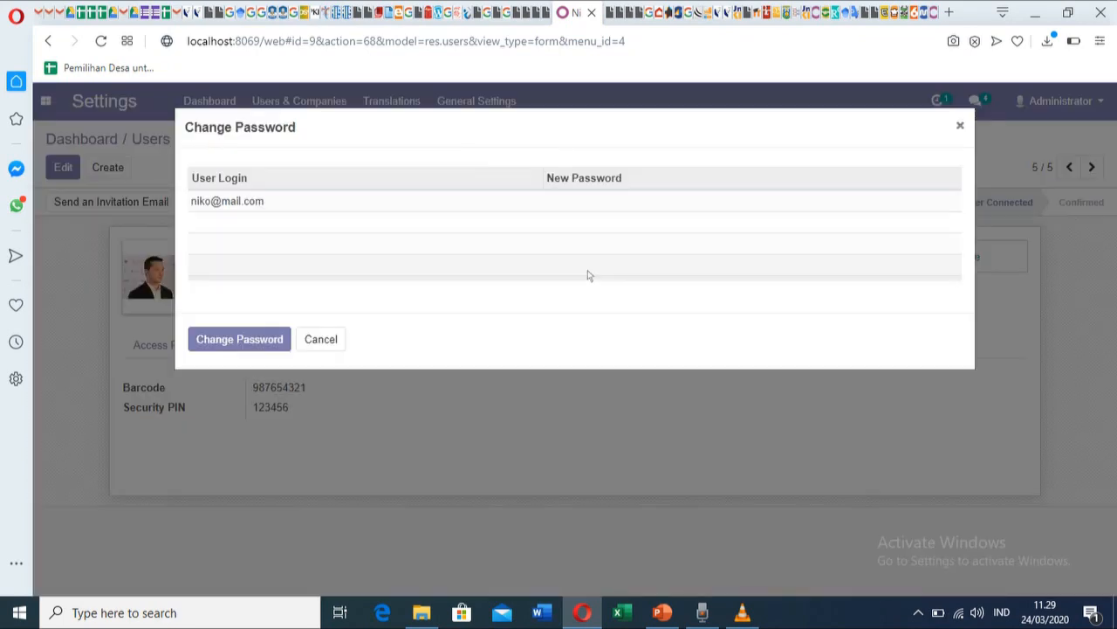
pyautogui.click(586, 202)
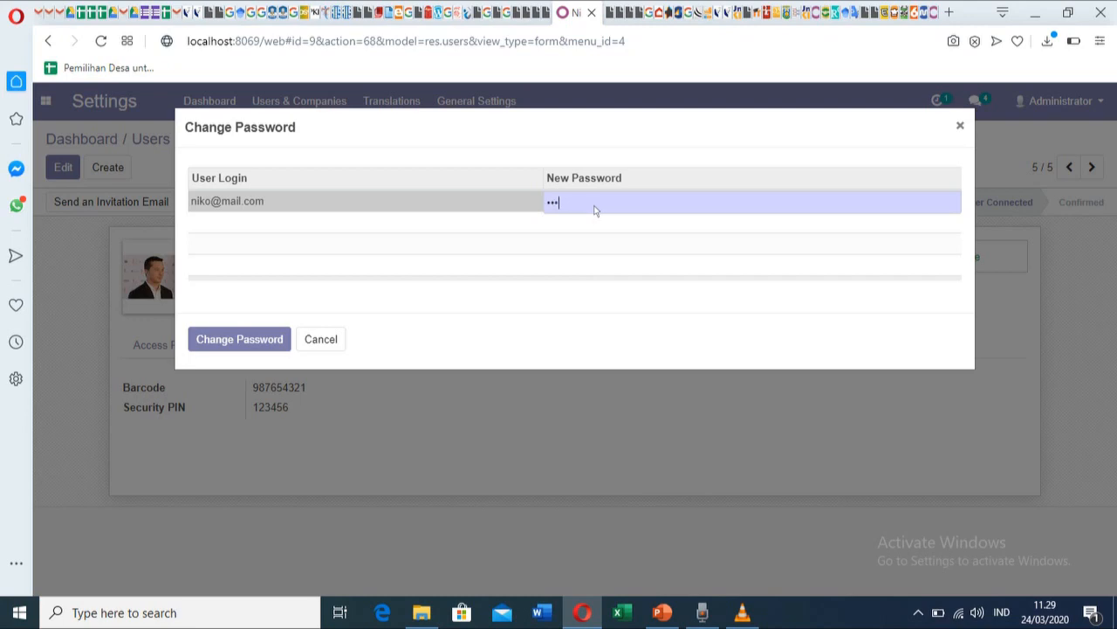
pyautogui.write('••••••')
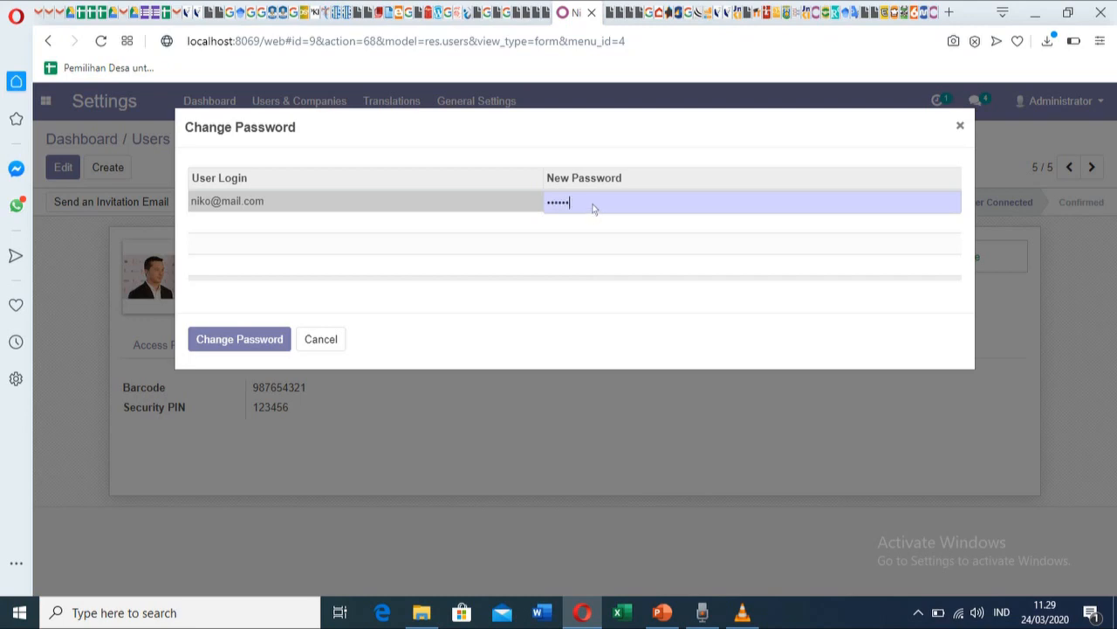
pyautogui.click(238, 343)
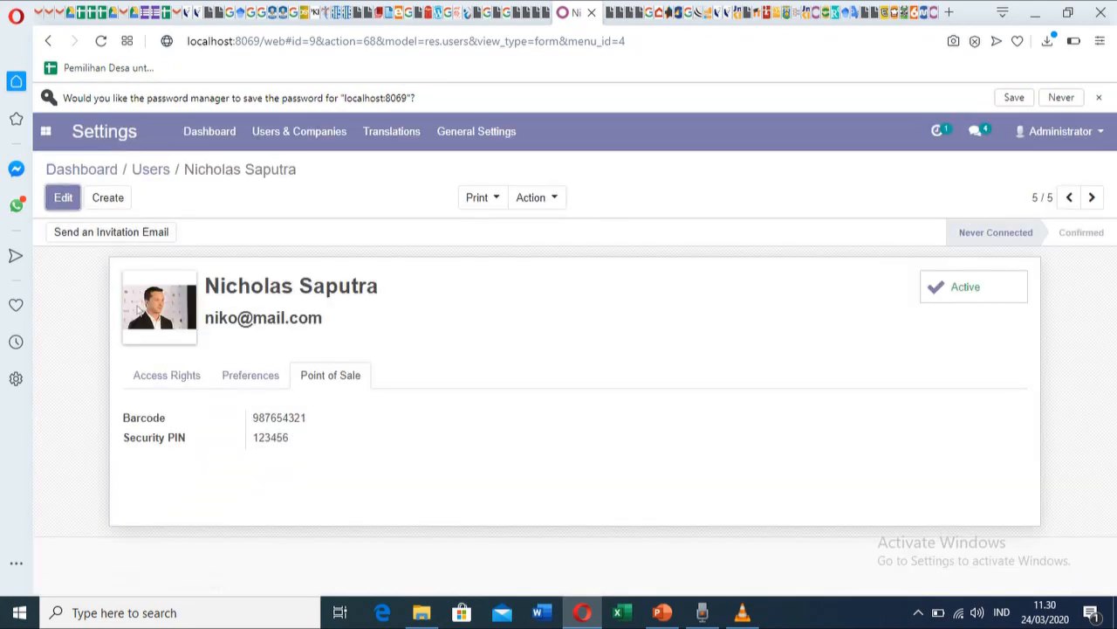
# Return to the Users list, now with the new Indonesian-language user, and open the administrator menu.
pyautogui.click(210, 131)
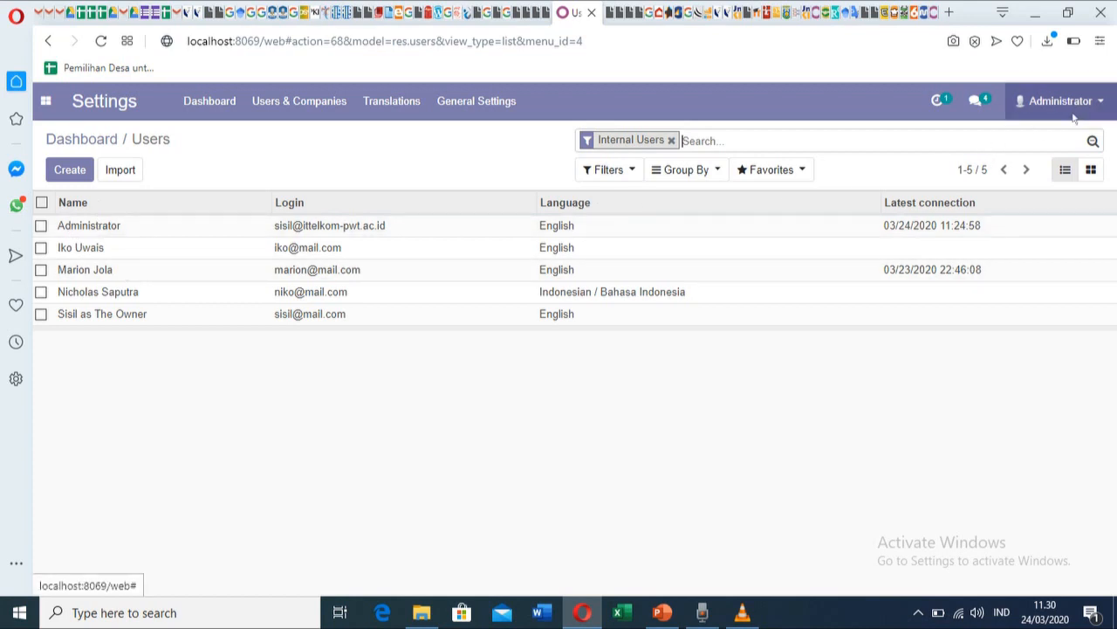
pyautogui.click(47, 103)
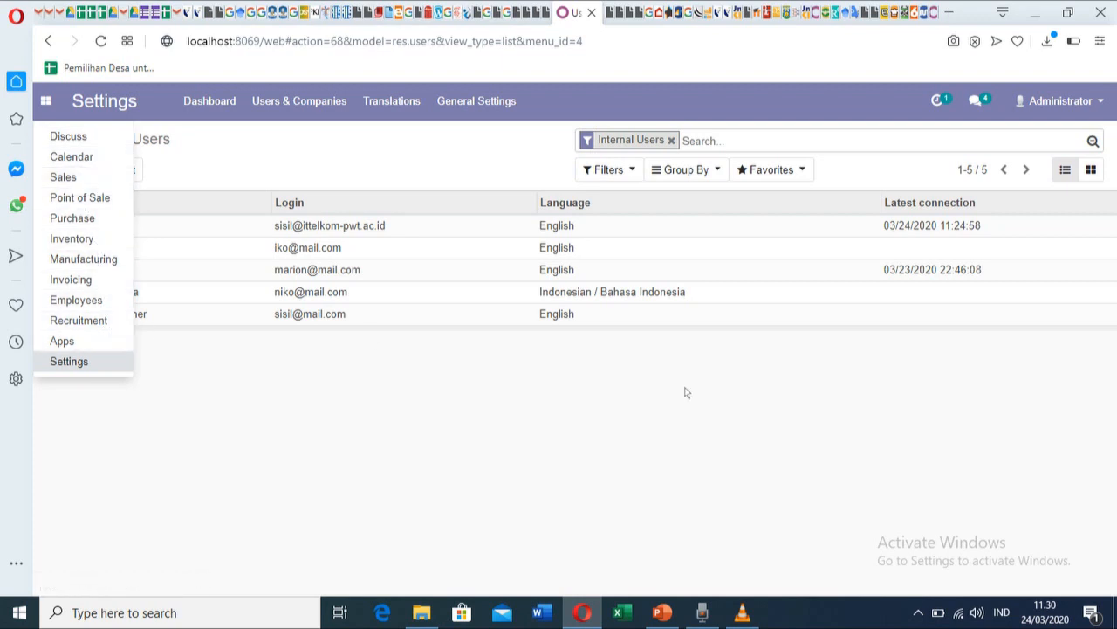
pyautogui.click(530, 373)
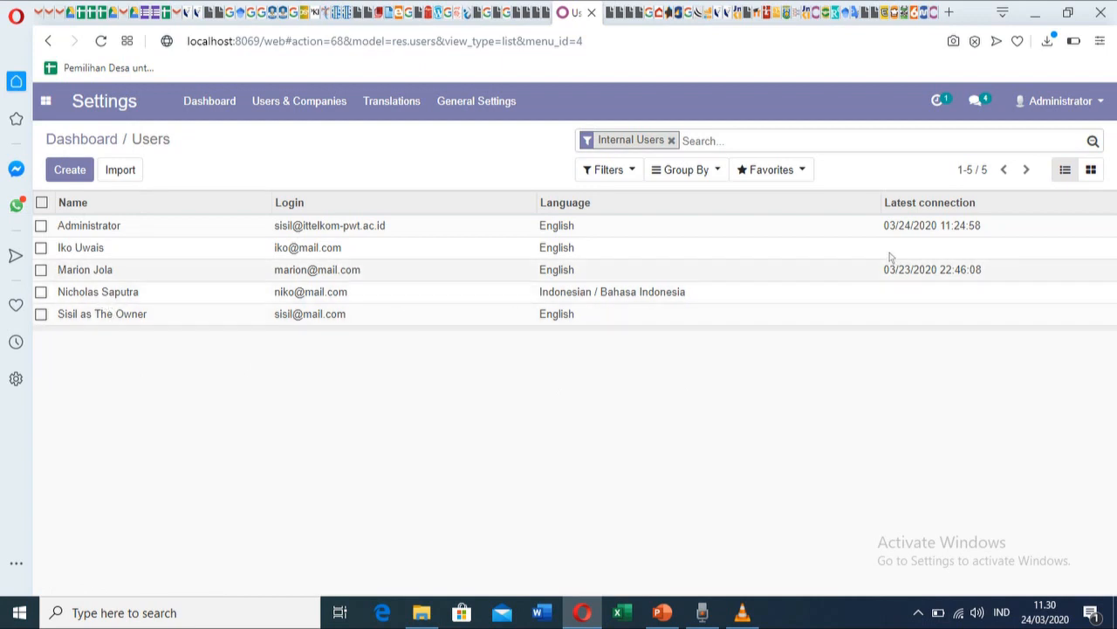
pyautogui.click(1095, 105)
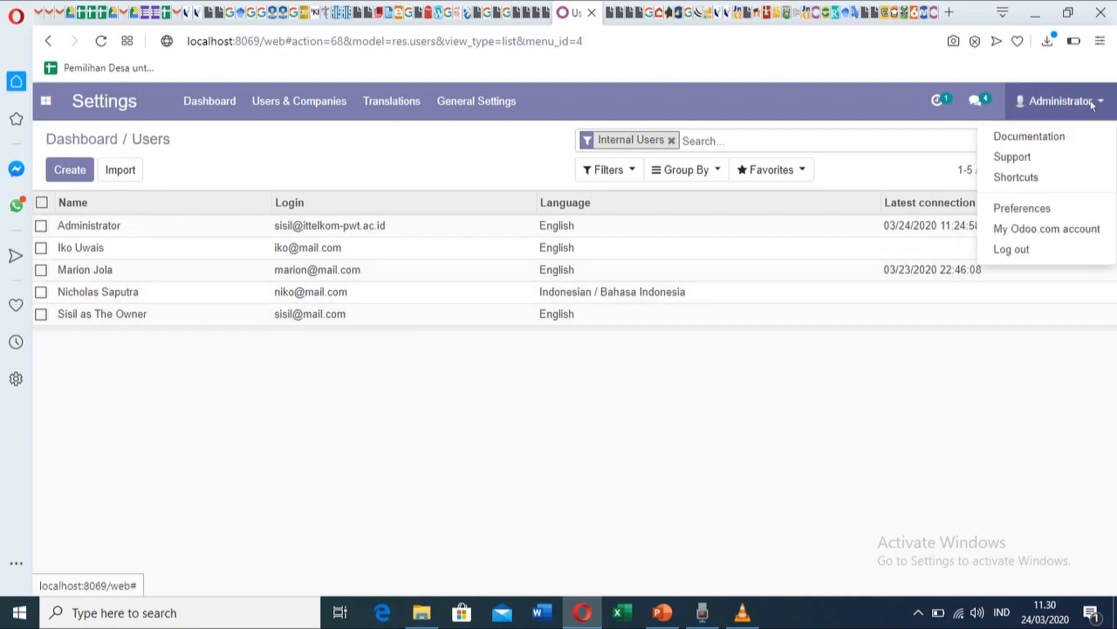
# Log out and sign in with the new user's e-mail and password.
pyautogui.click(1034, 250)
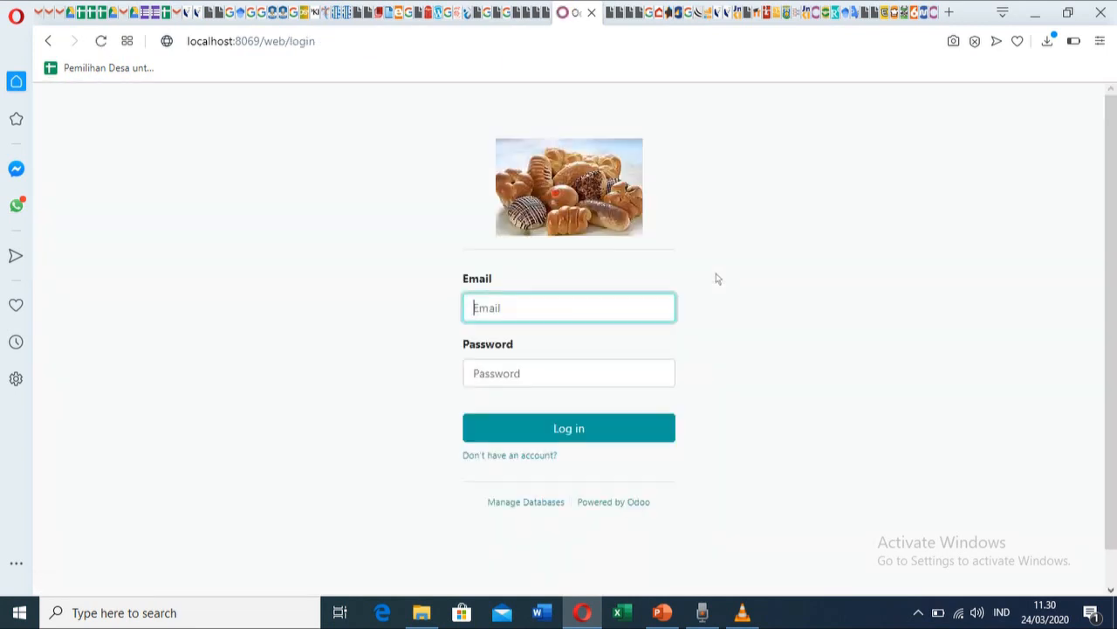
pyautogui.click(575, 308)
pyautogui.press('Tab')
pyautogui.write('123')
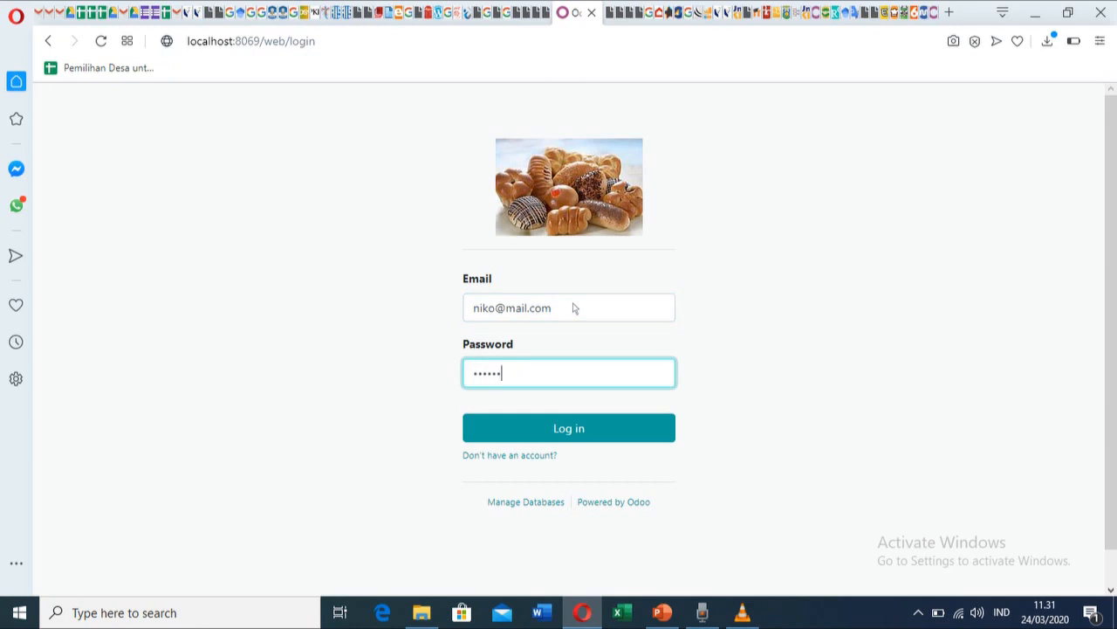
pyautogui.click(619, 431)
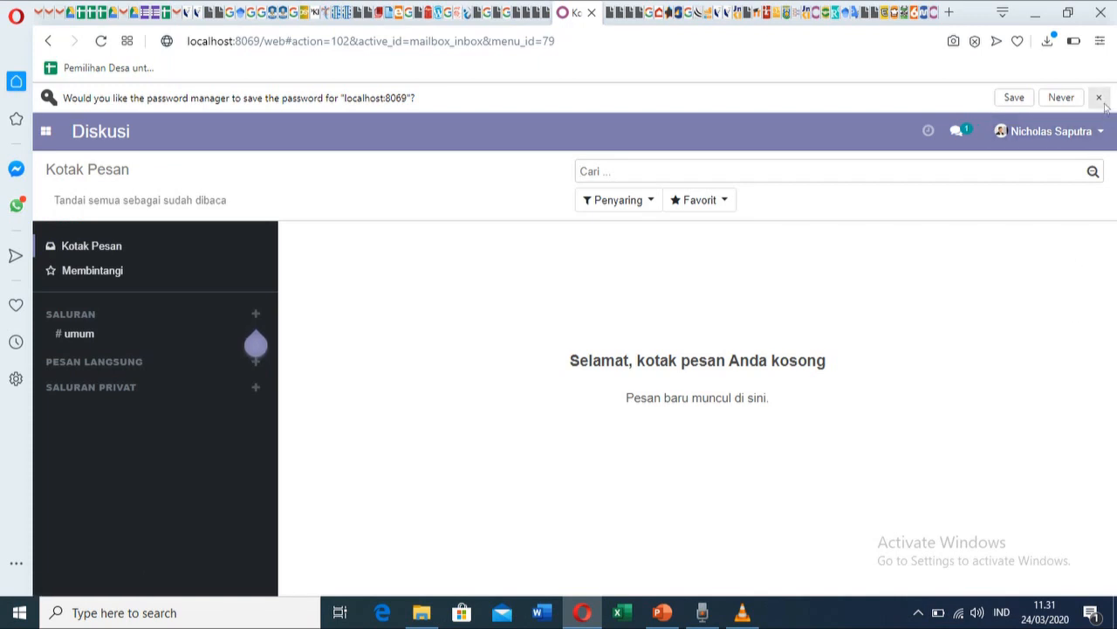
# Dismiss the save-password prompt and open Penjualan from the Indonesian apps menu.
pyautogui.click(1099, 98)
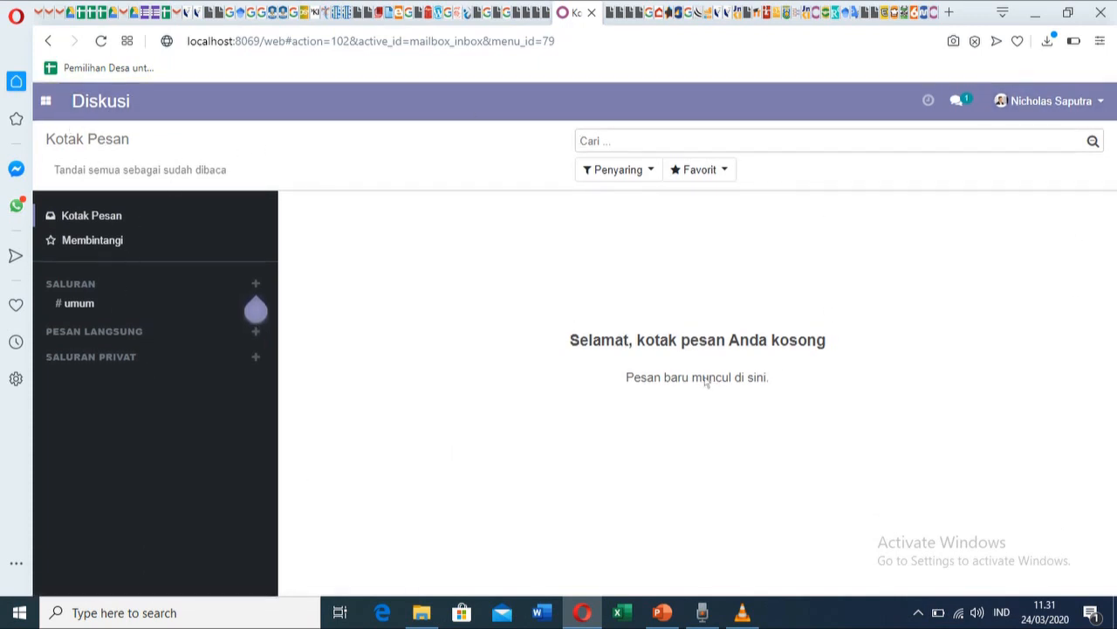
pyautogui.click(45, 102)
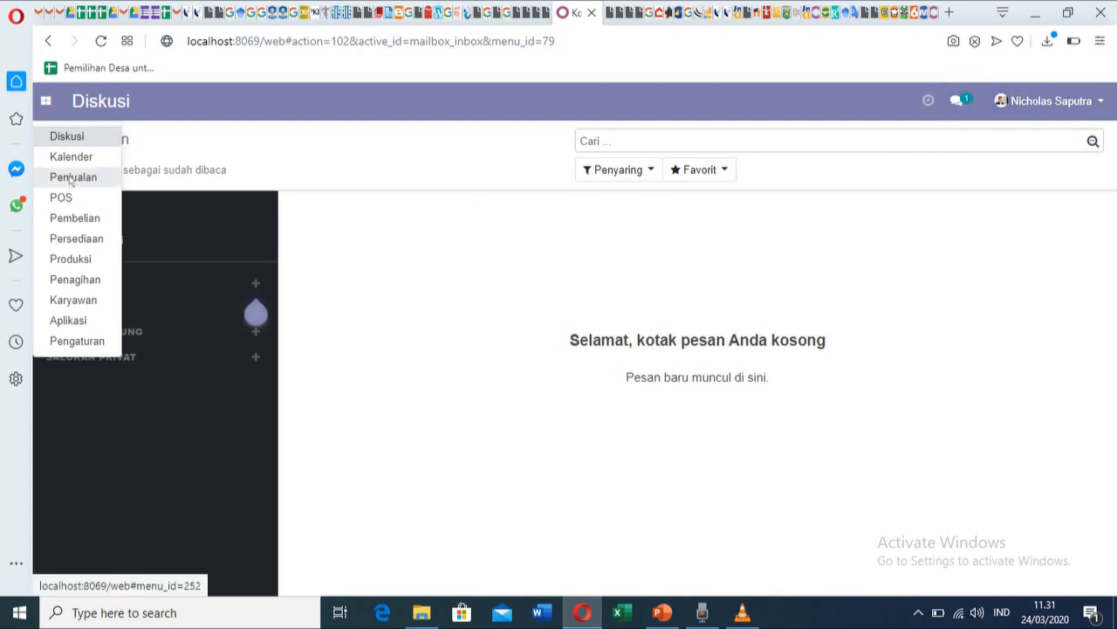
pyautogui.click(70, 179)
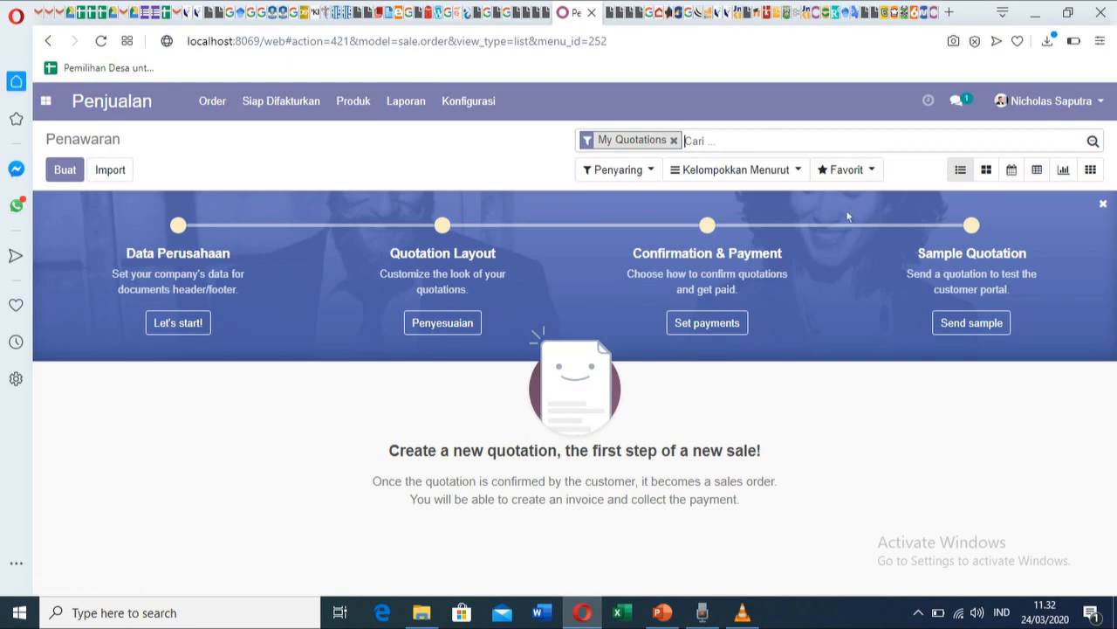
# Visit the Pembelian app, then switch to the Persediaan app.
pyautogui.click(46, 100)
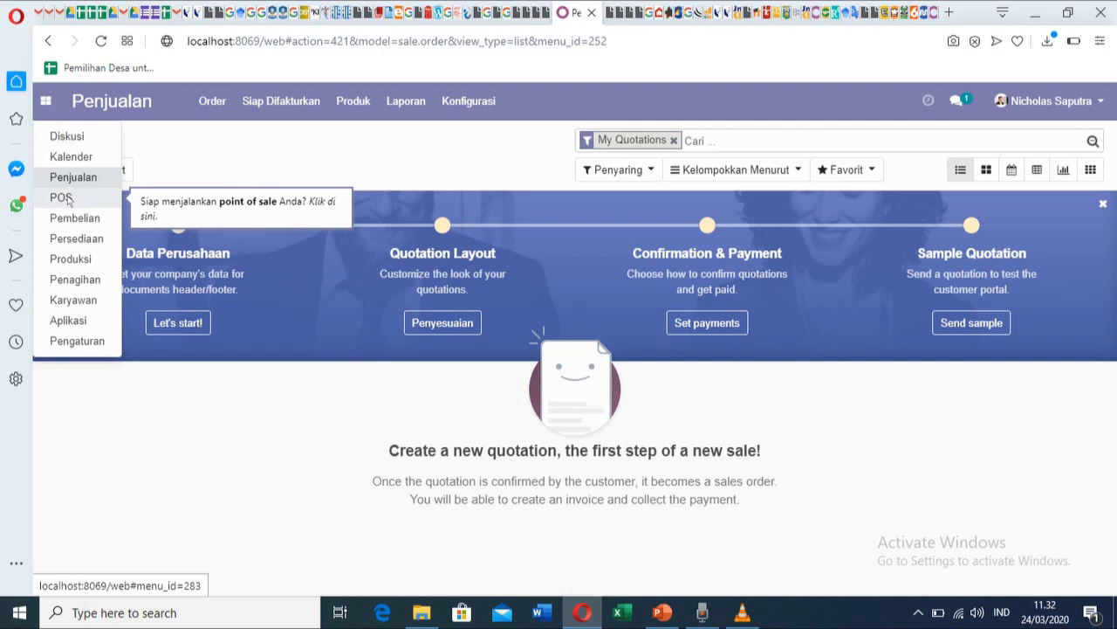
pyautogui.click(77, 219)
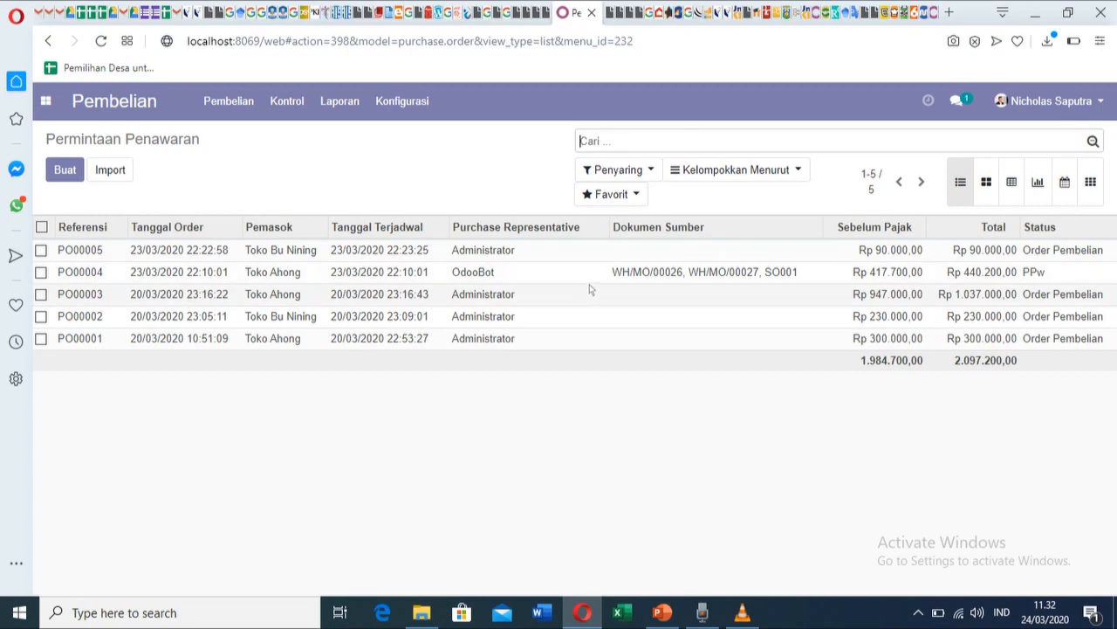
pyautogui.click(51, 104)
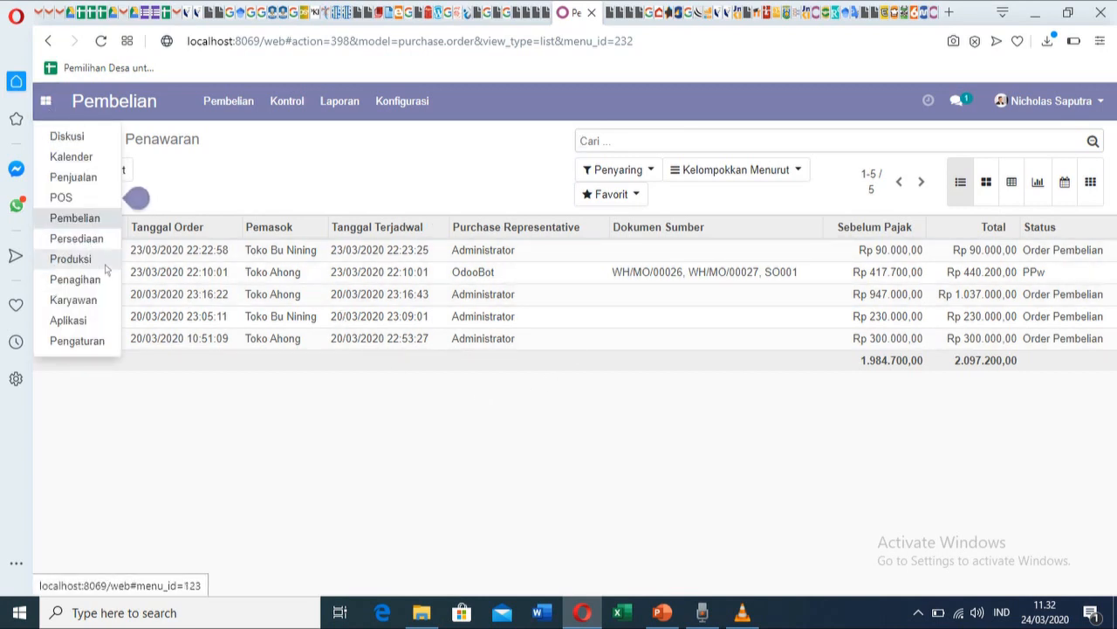
pyautogui.click(74, 218)
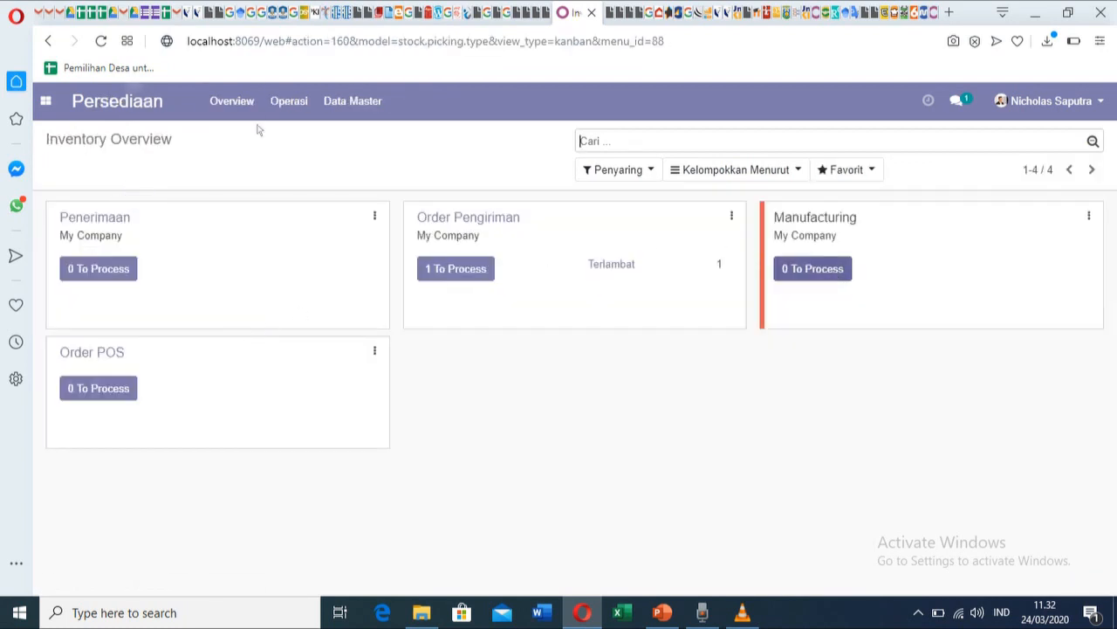
# Open Data Master > Produk and scroll through products like Bawang Bombay and Tepung Terigu.
pyautogui.click(351, 113)
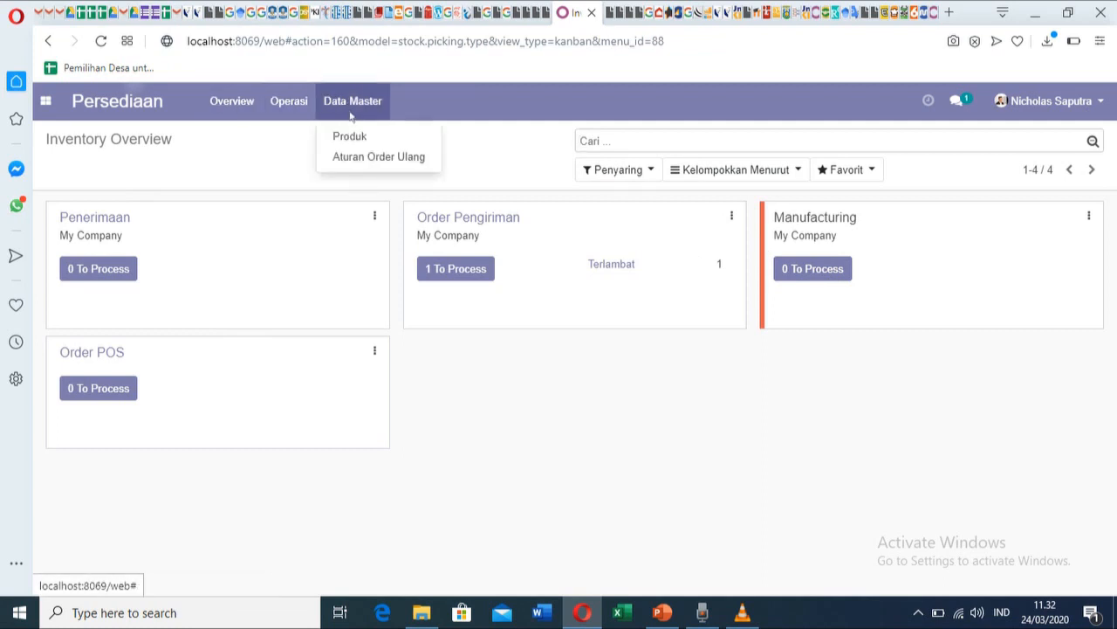
pyautogui.click(354, 136)
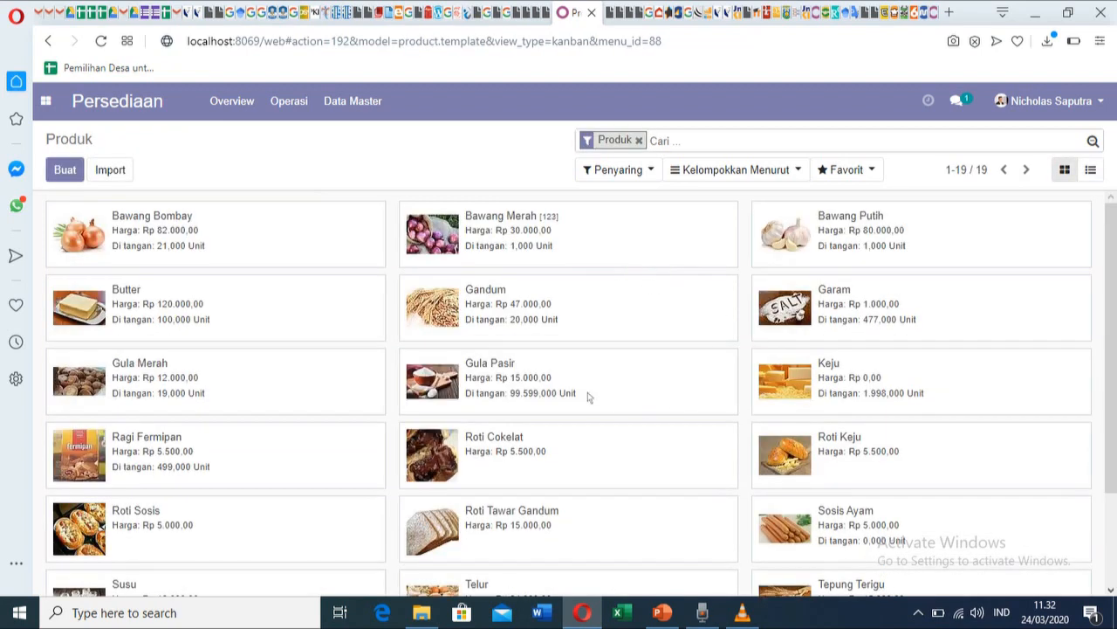
pyautogui.scroll(-3, 880, 384)
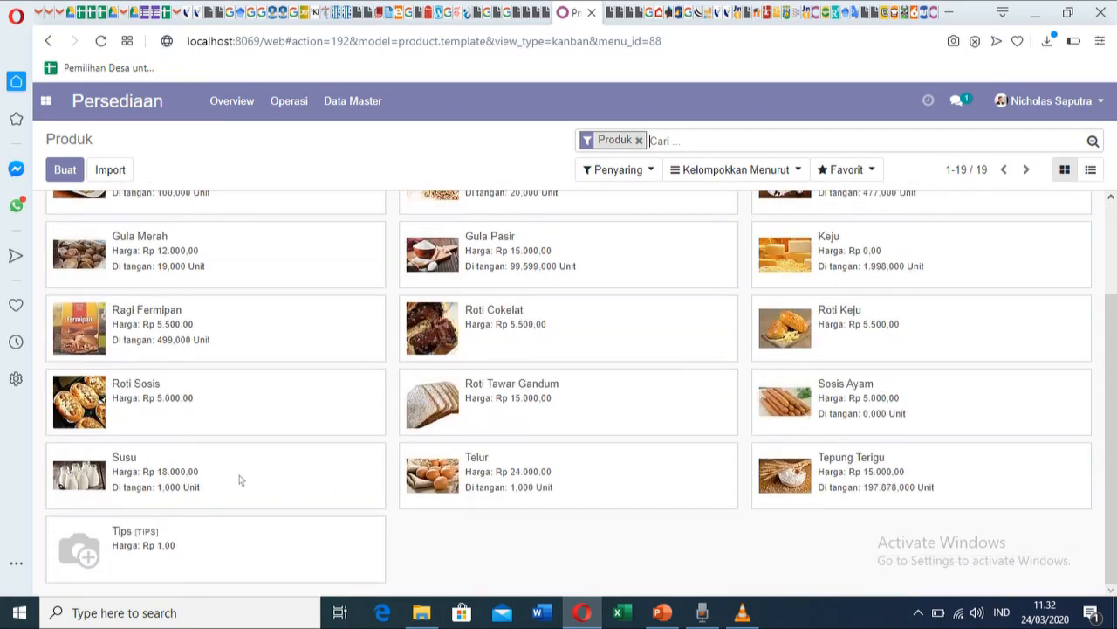
pyautogui.scroll(2, 183, 349)
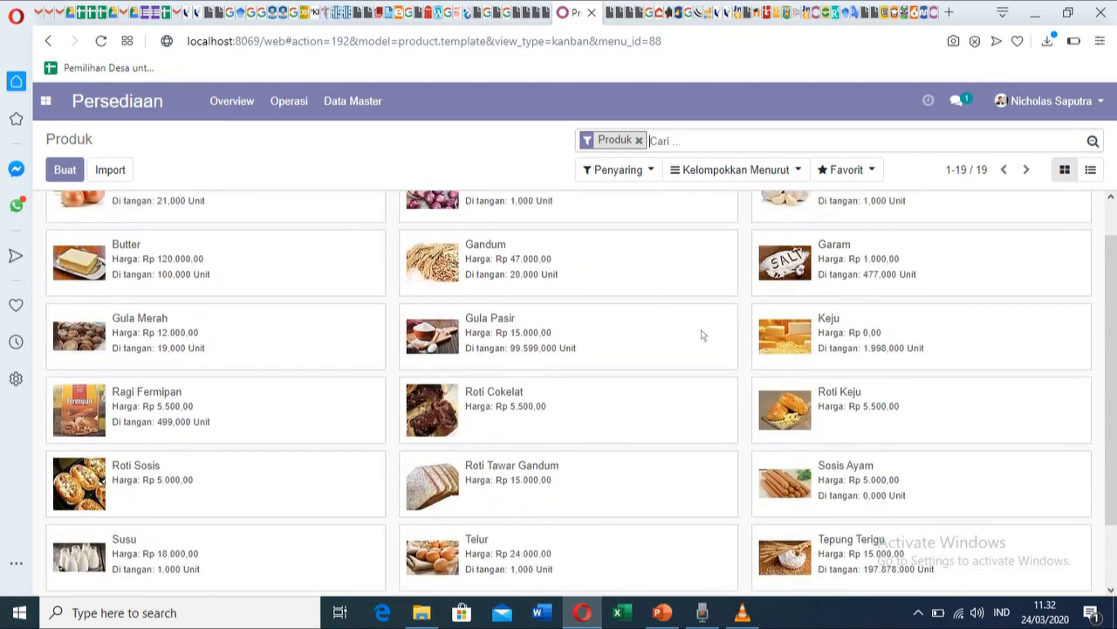
pyautogui.scroll(1, 488, 416)
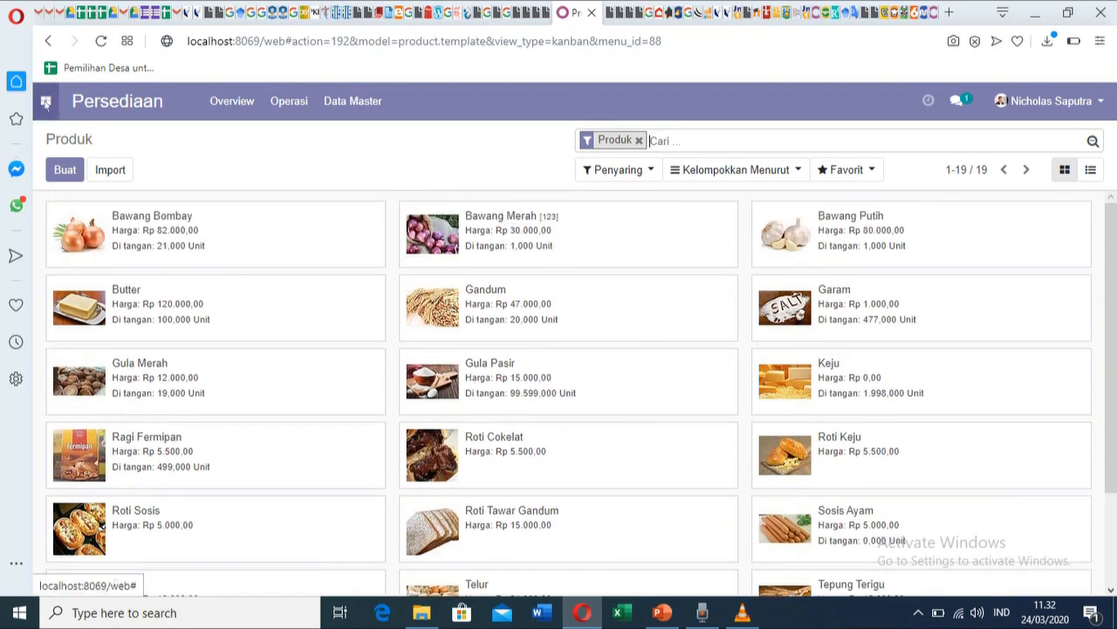
pyautogui.click(45, 102)
# Open the Produksi app's Operasi > Order Produksi list.
pyautogui.click(74, 296)
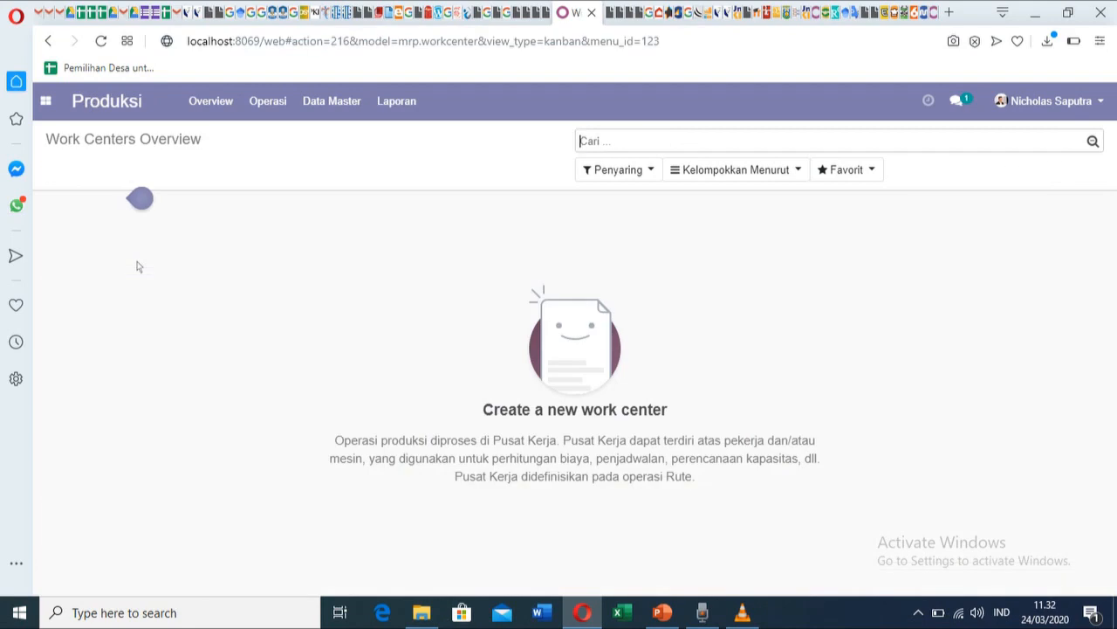
pyautogui.click(274, 109)
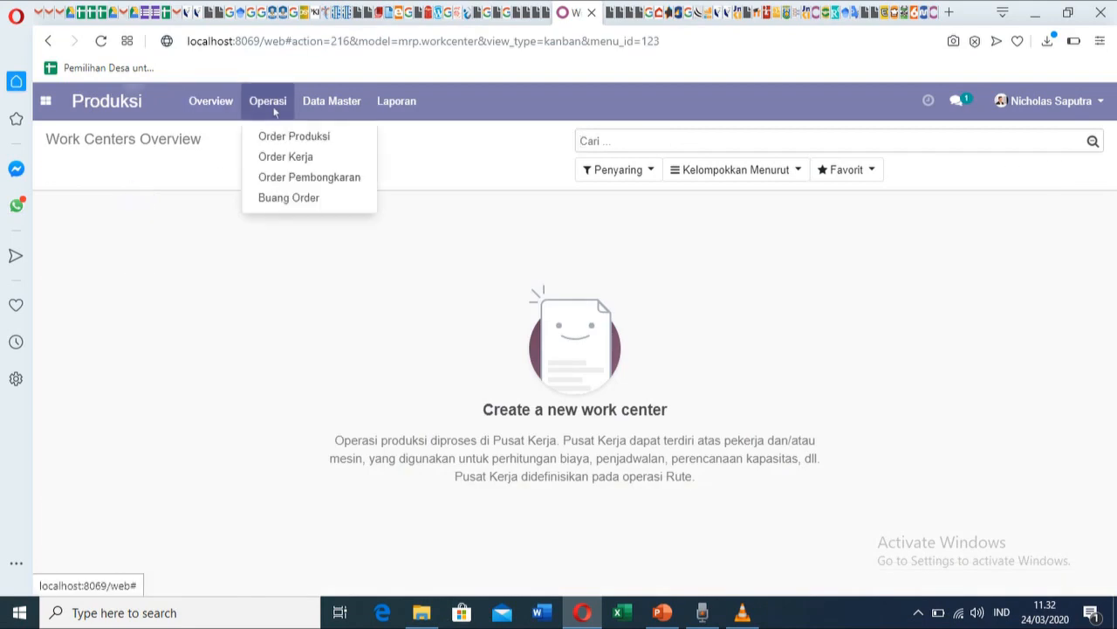
pyautogui.click(289, 139)
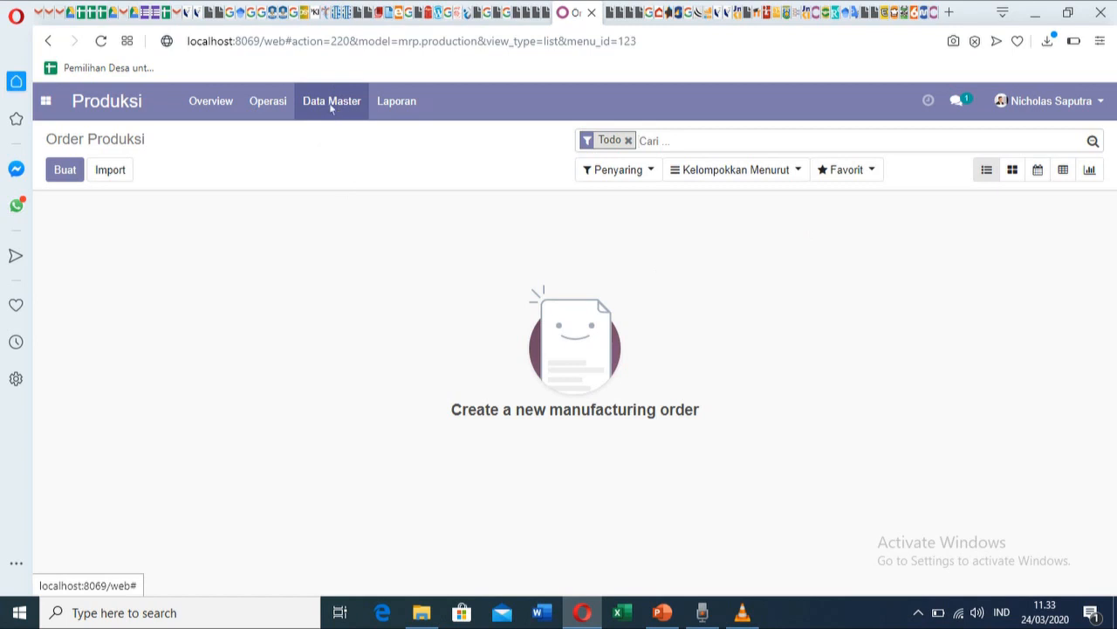
# Check Operasi > Order Kerja, then open Penagihan's invoice list with the SO001 draft.
pyautogui.click(270, 103)
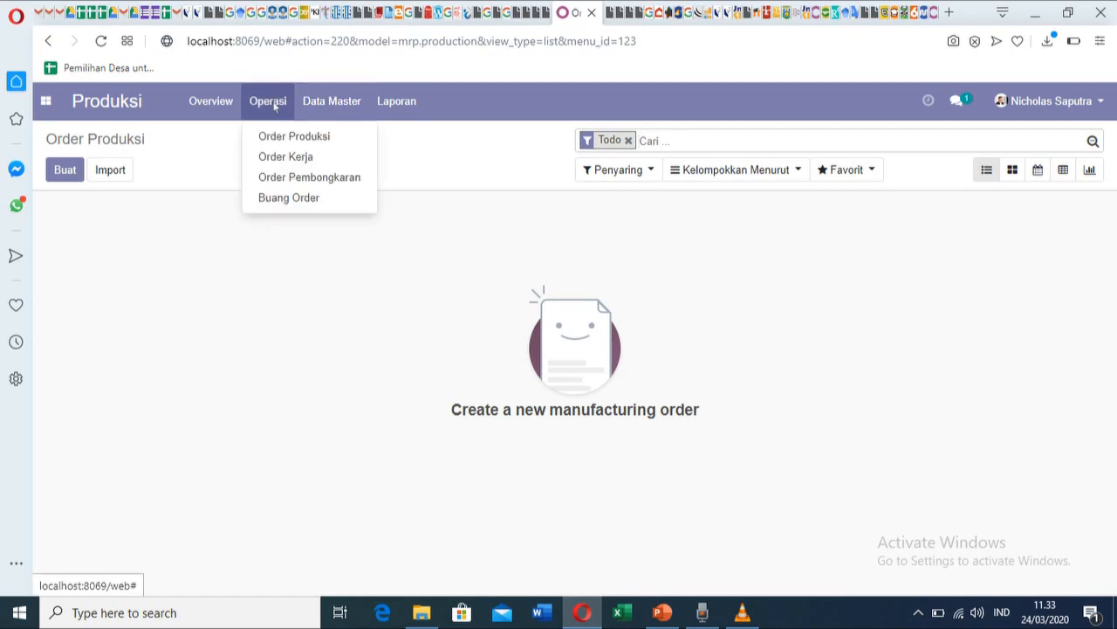
pyautogui.click(300, 160)
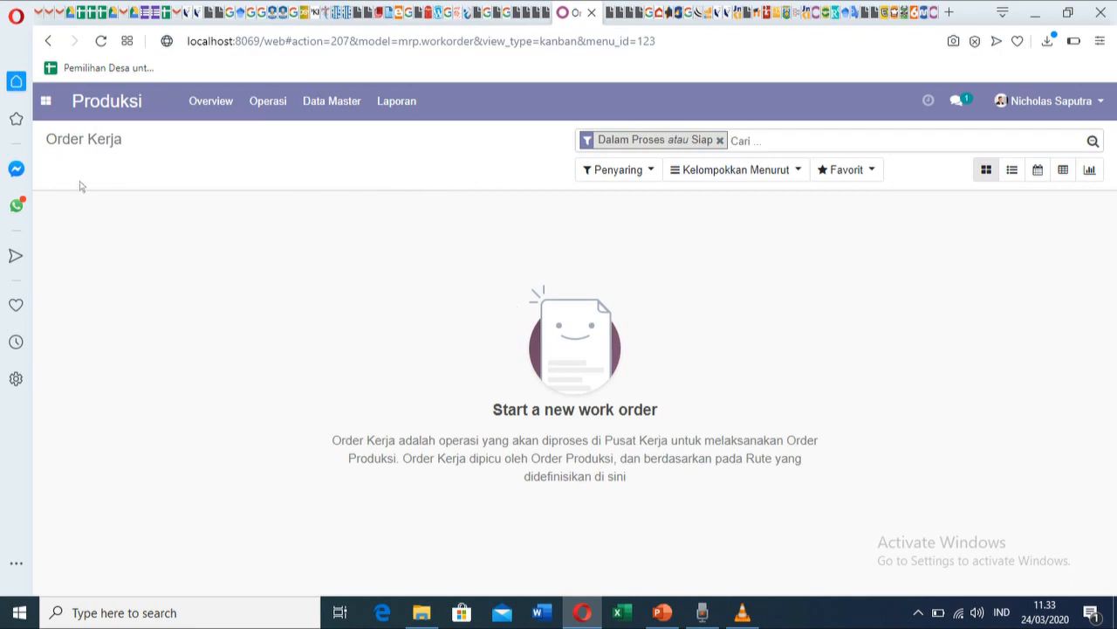
pyautogui.click(46, 103)
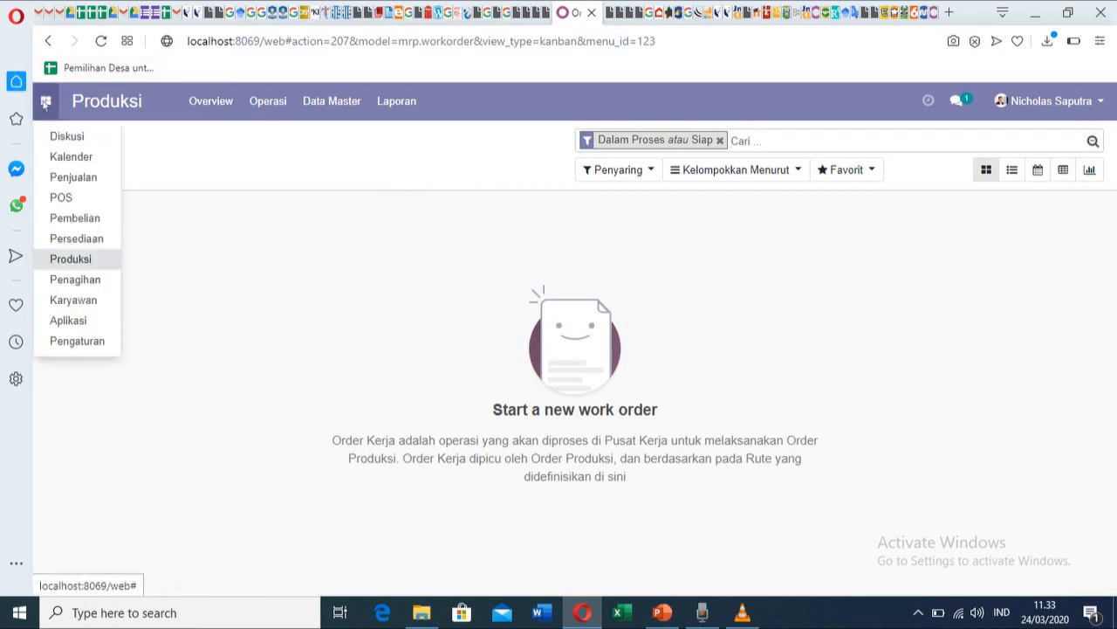
pyautogui.click(86, 281)
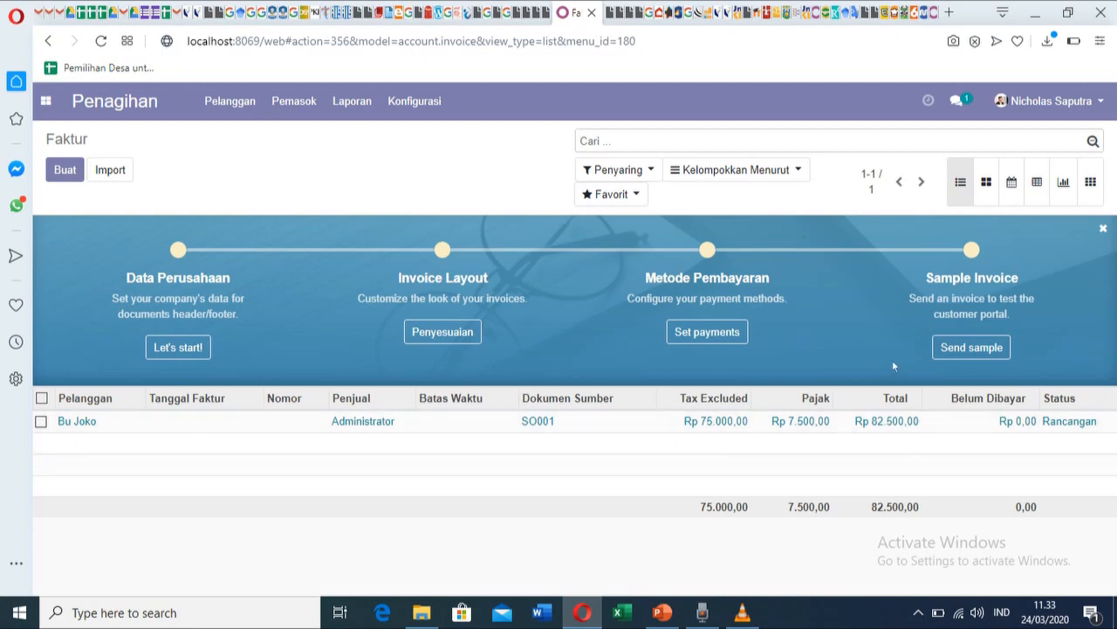
# Open the Karyawan employee directory and reload it.
pyautogui.click(45, 100)
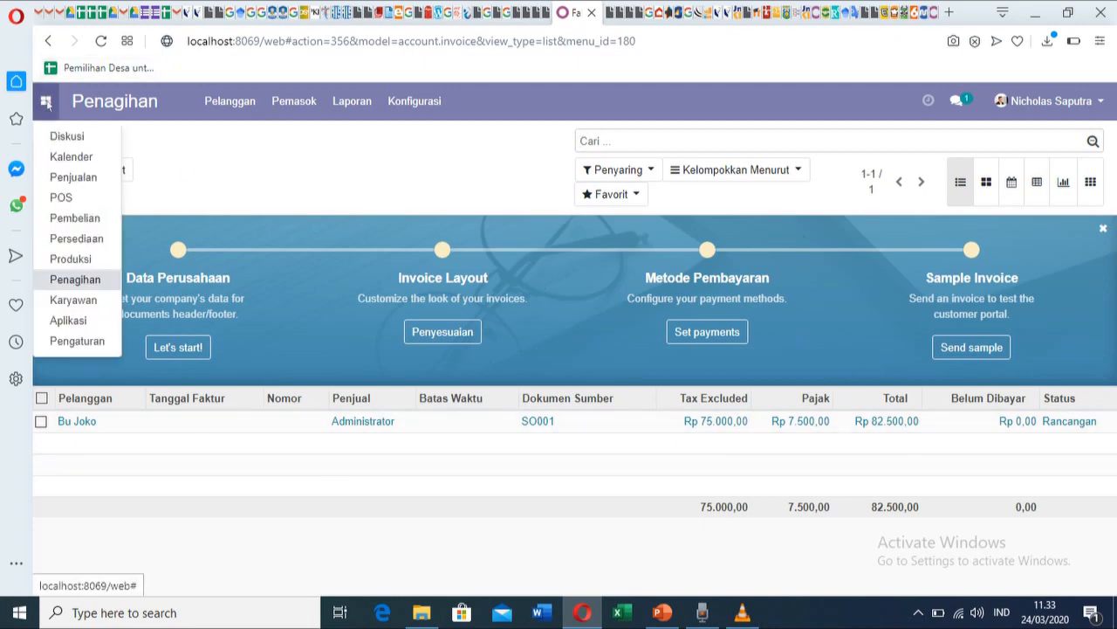
pyautogui.click(75, 281)
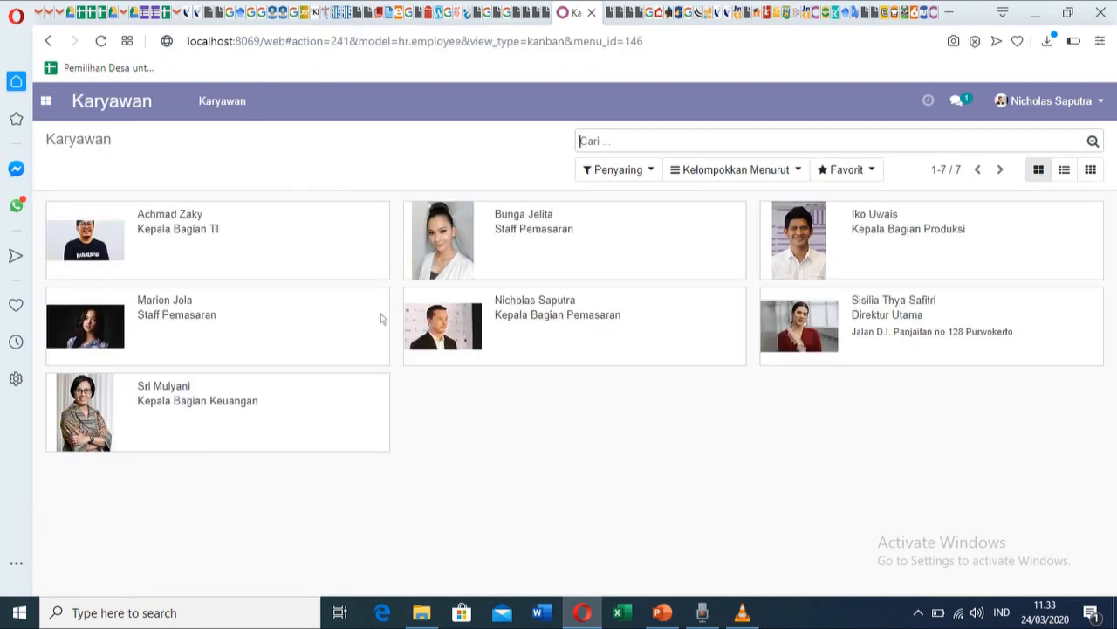
pyautogui.click(235, 109)
# Dismiss the OdooBot chat and open POS showing the Shop marked Dalam Proses.
pyautogui.click(50, 109)
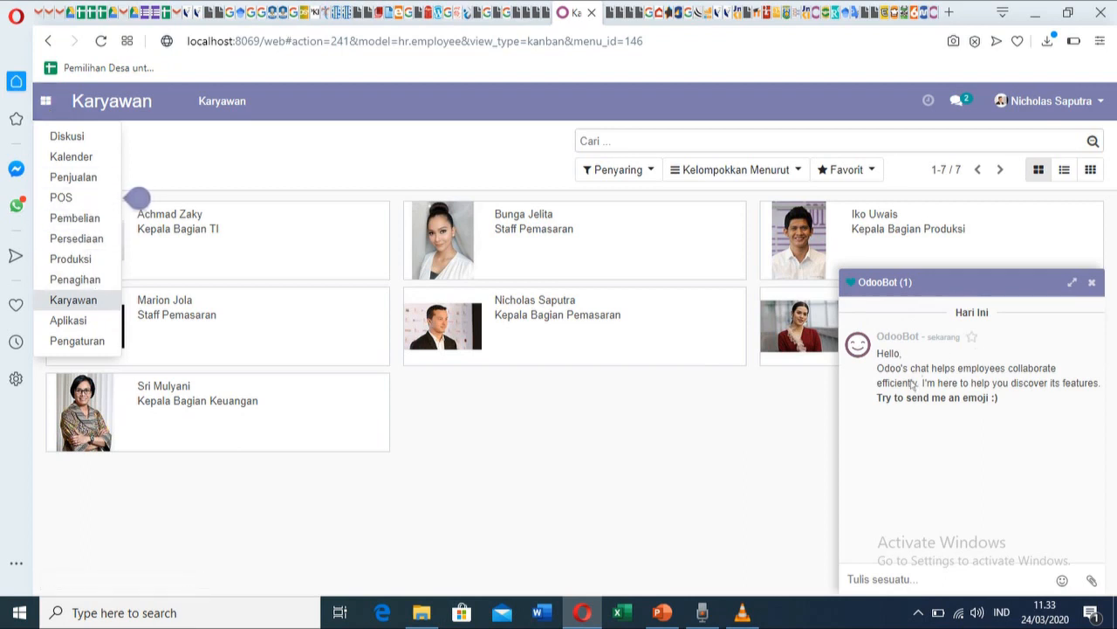
pyautogui.click(1093, 284)
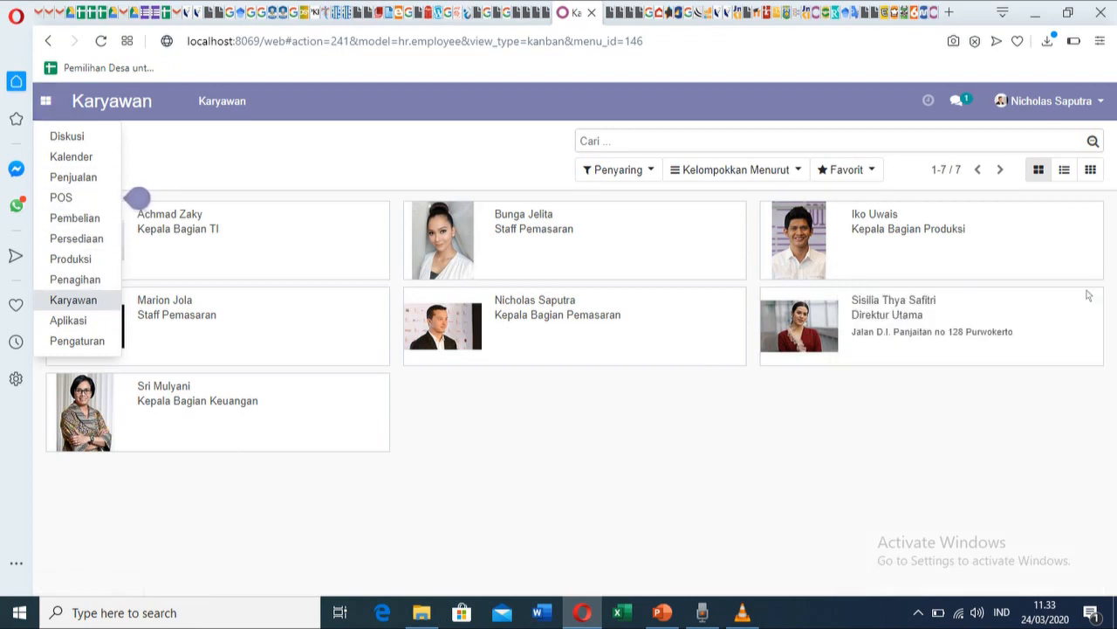
pyautogui.click(72, 201)
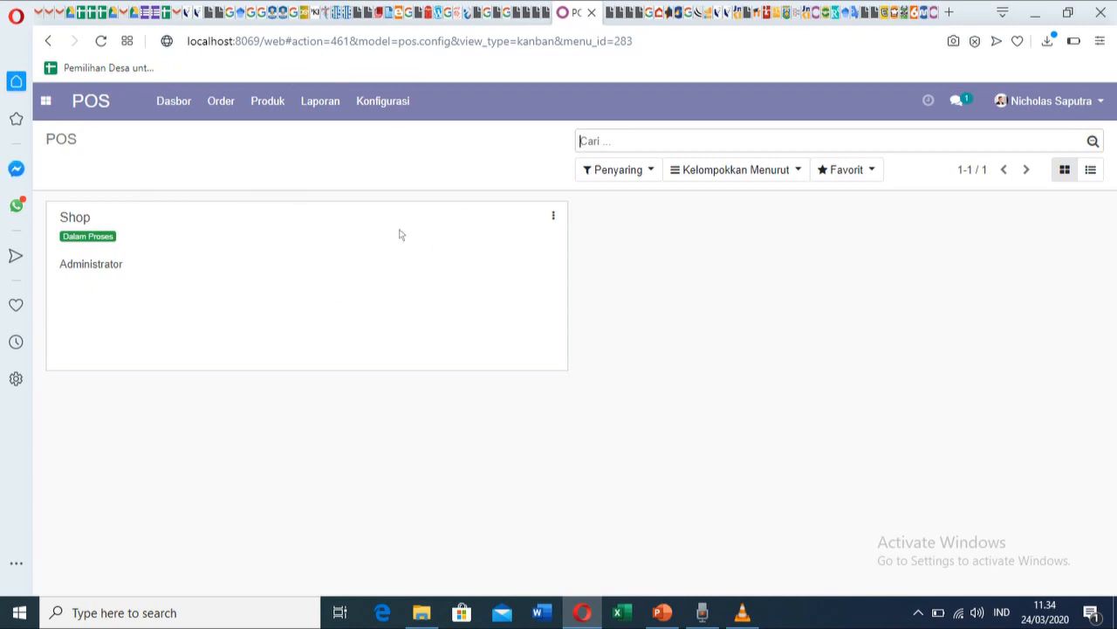
# Leave POS, check the user dropdown, and return to the seven-card Karyawan directory.
pyautogui.click(47, 101)
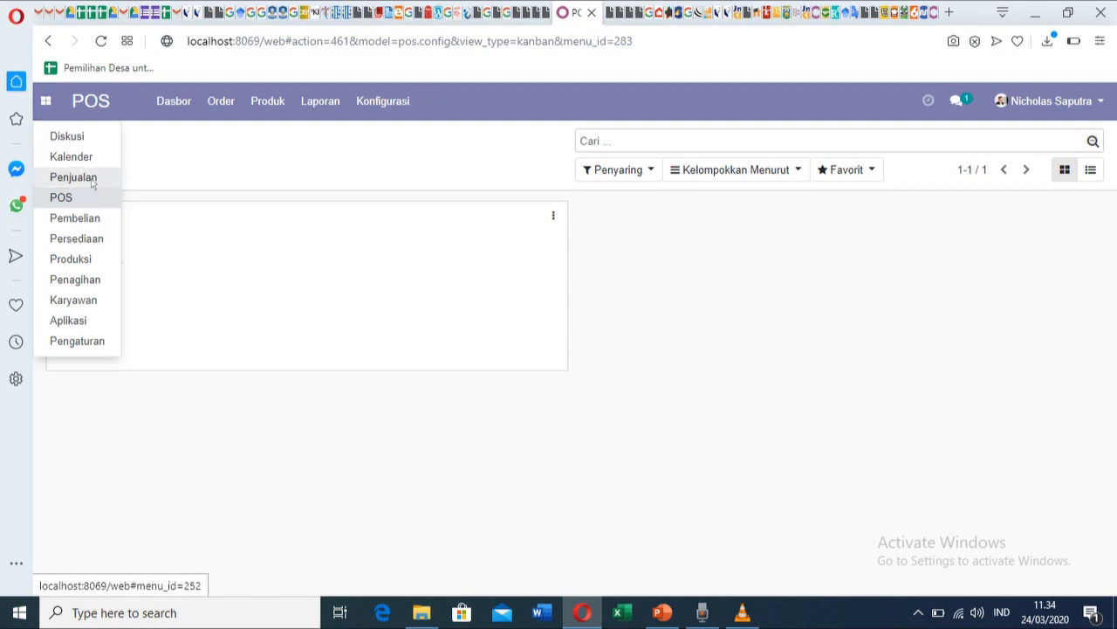
pyautogui.click(345, 162)
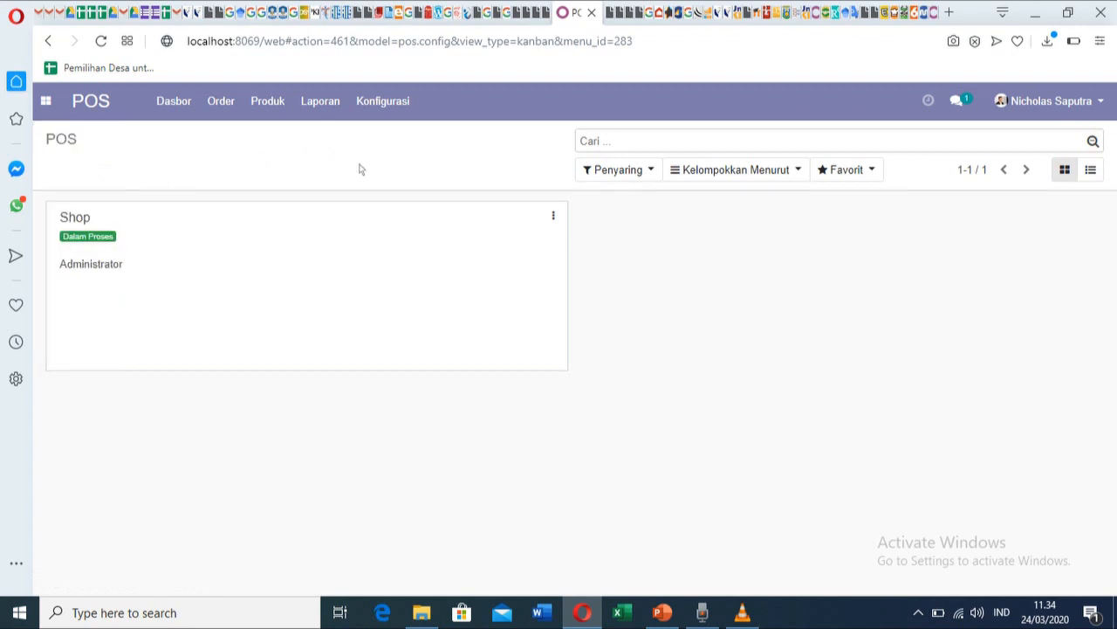
pyautogui.click(1067, 104)
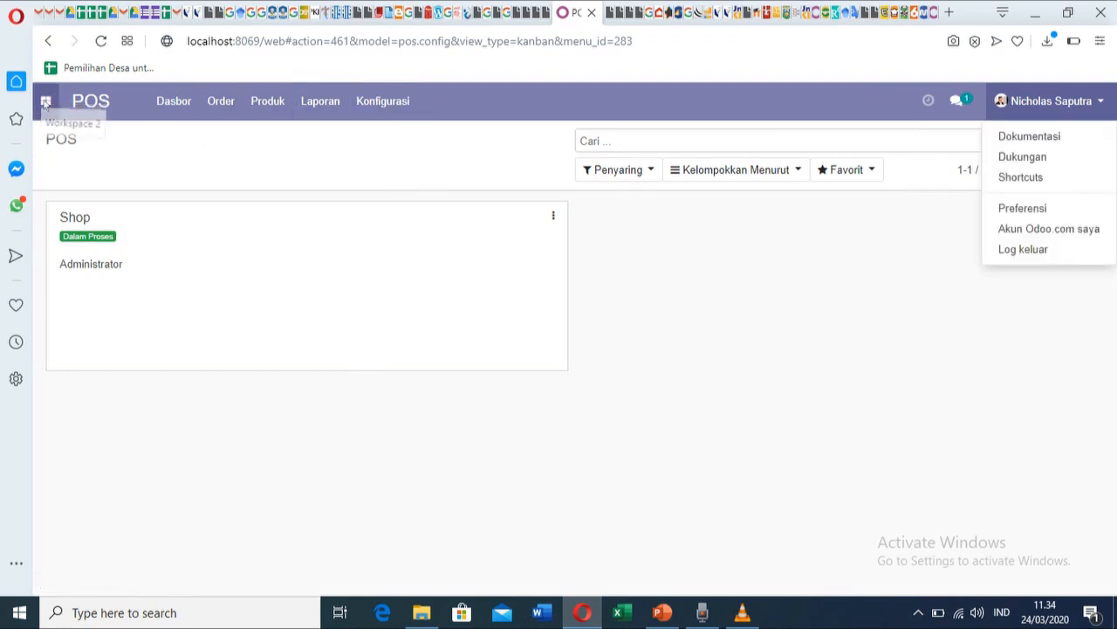
pyautogui.click(45, 101)
pyautogui.click(96, 305)
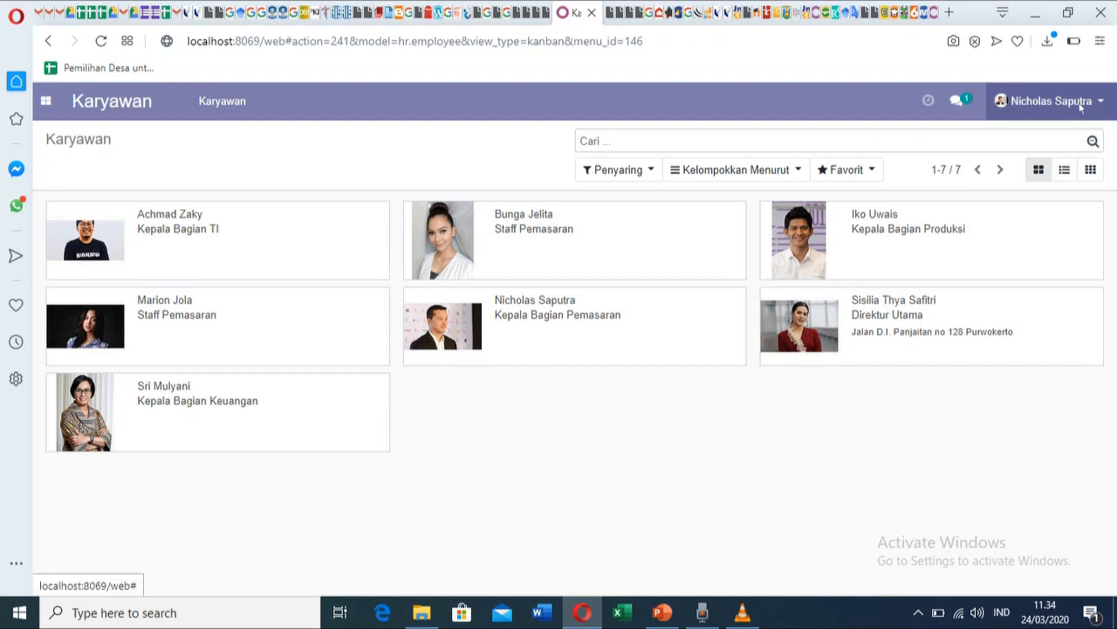
# Open Pengaturan > Kelola hak akses to confirm the new user's language is Indonesian.
pyautogui.click(45, 100)
pyautogui.click(91, 351)
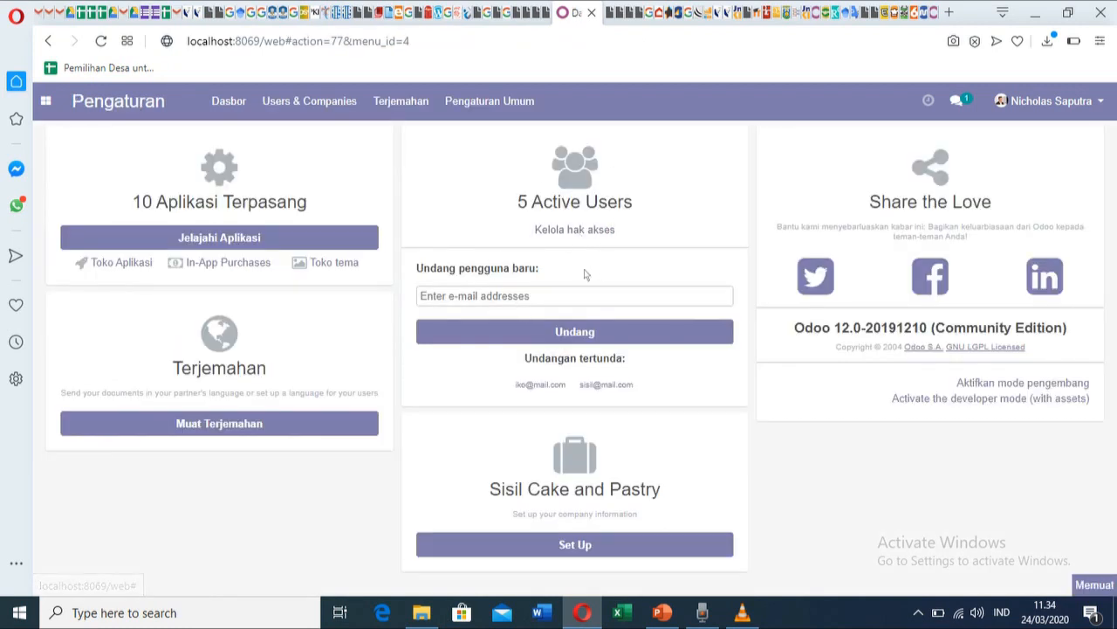
pyautogui.click(624, 229)
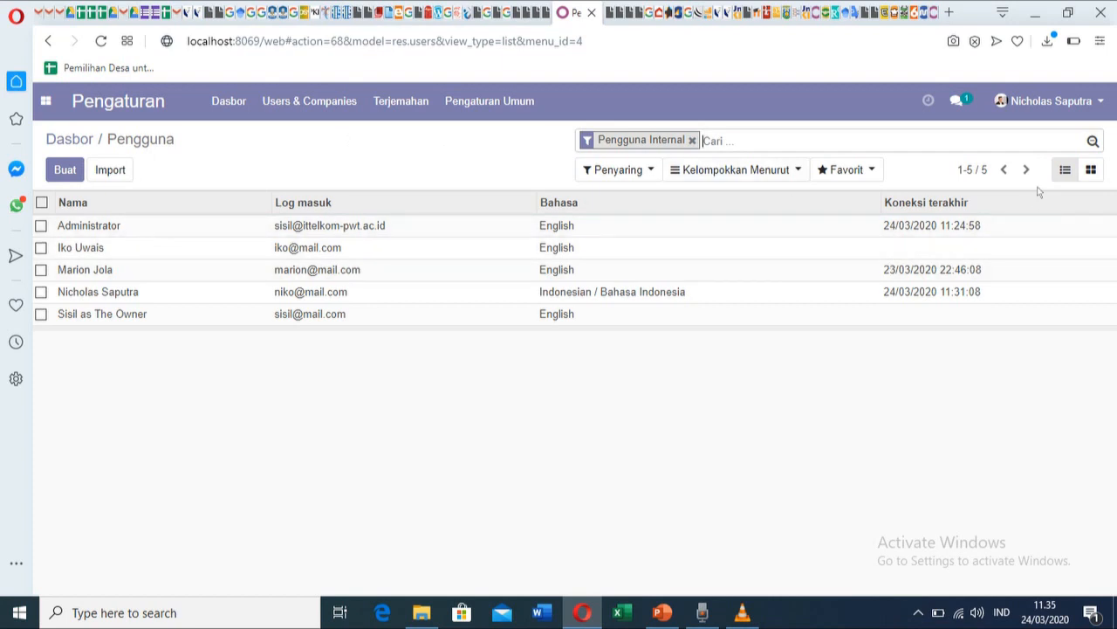
# Sign out with Log keluar and stop the screen and audio recording.
pyautogui.click(1052, 102)
pyautogui.click(1036, 251)
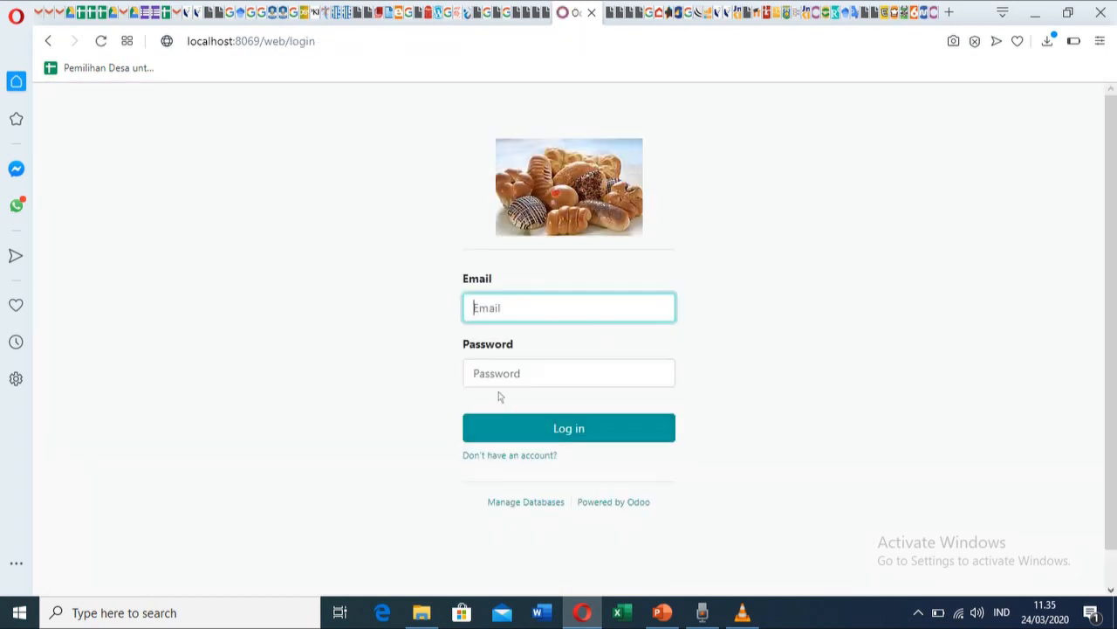
pyautogui.click(706, 612)
pyautogui.click(743, 612)
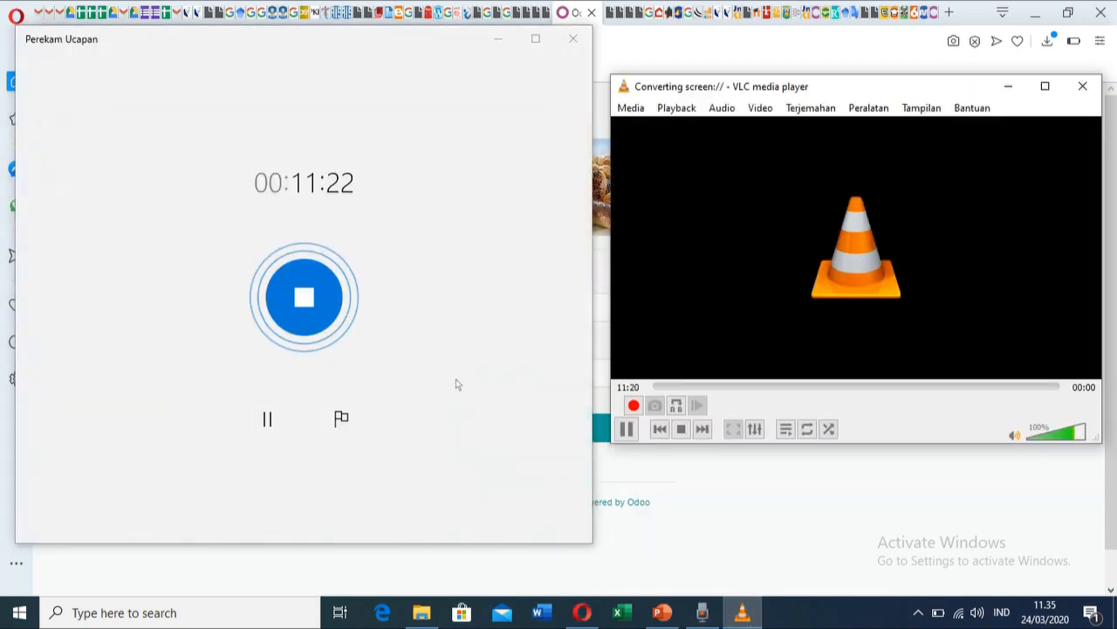
pyautogui.click(303, 297)
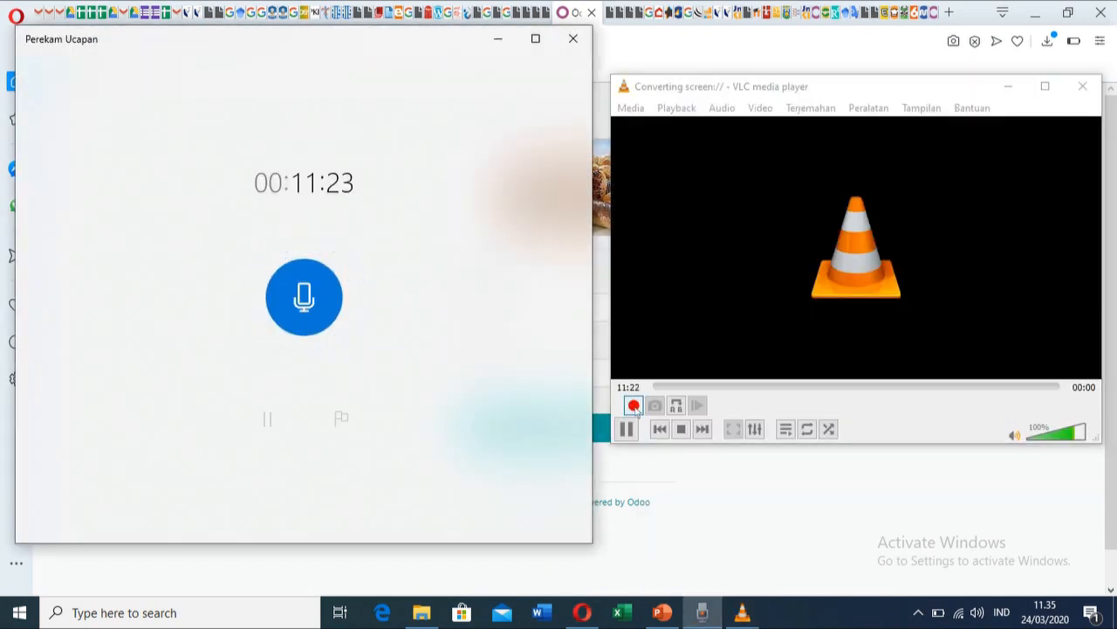